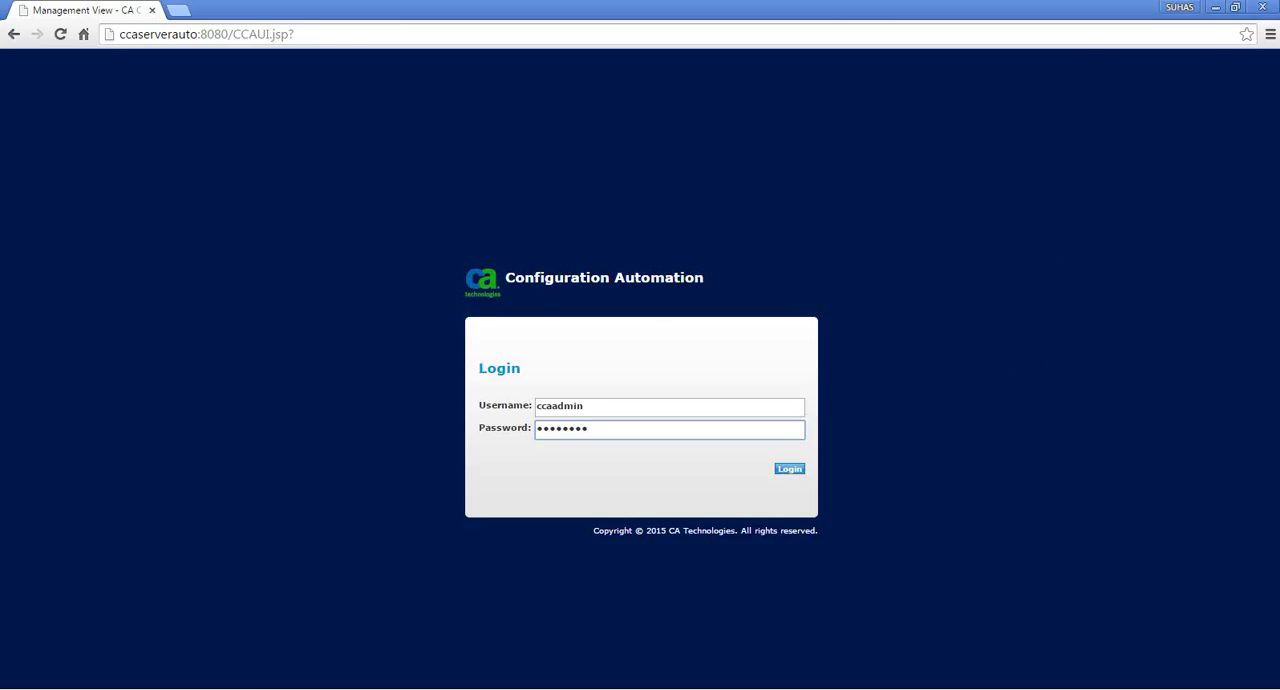
# Log in with the filled-in credentials and start the Run Compliance Job task, continuing past its description
pyautogui.click(789, 469)
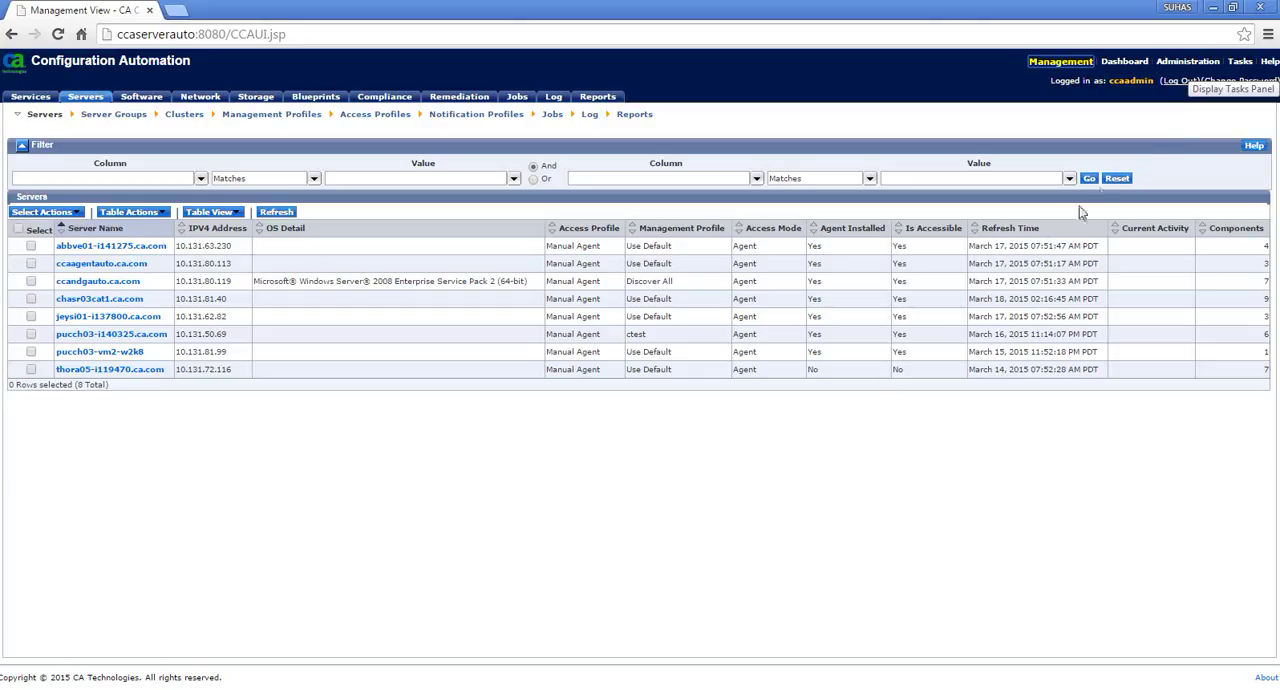
pyautogui.click(1240, 61)
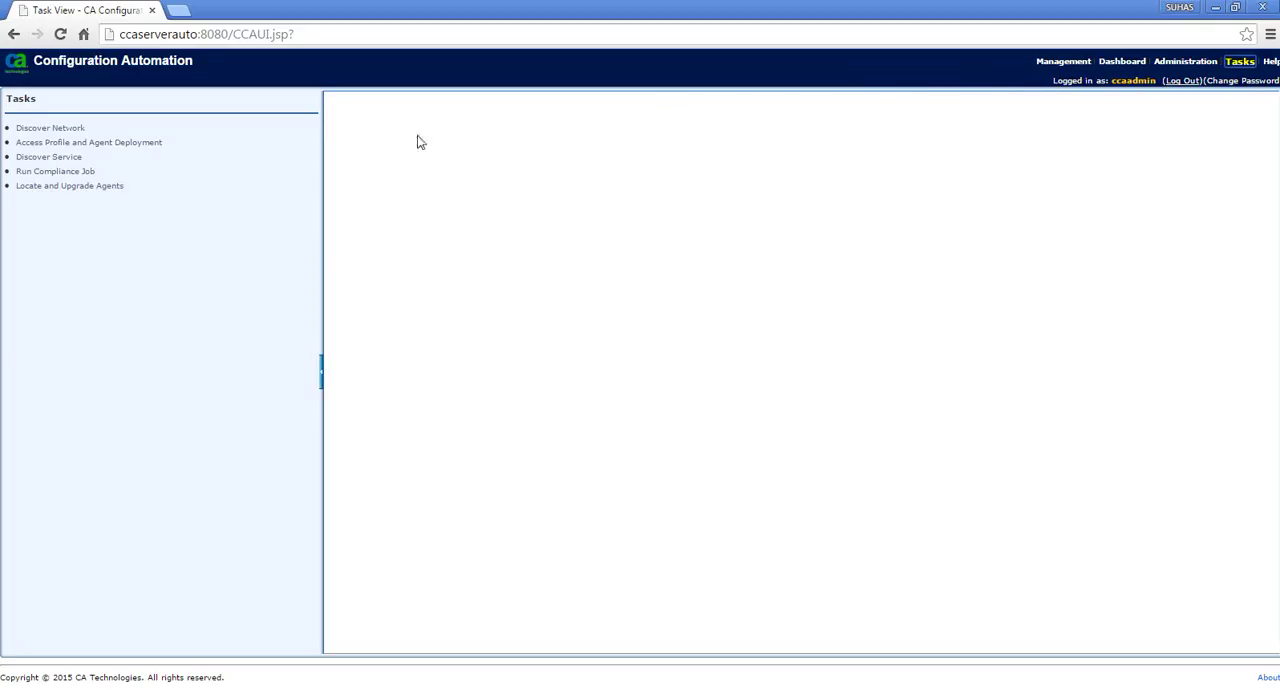
pyautogui.click(70, 173)
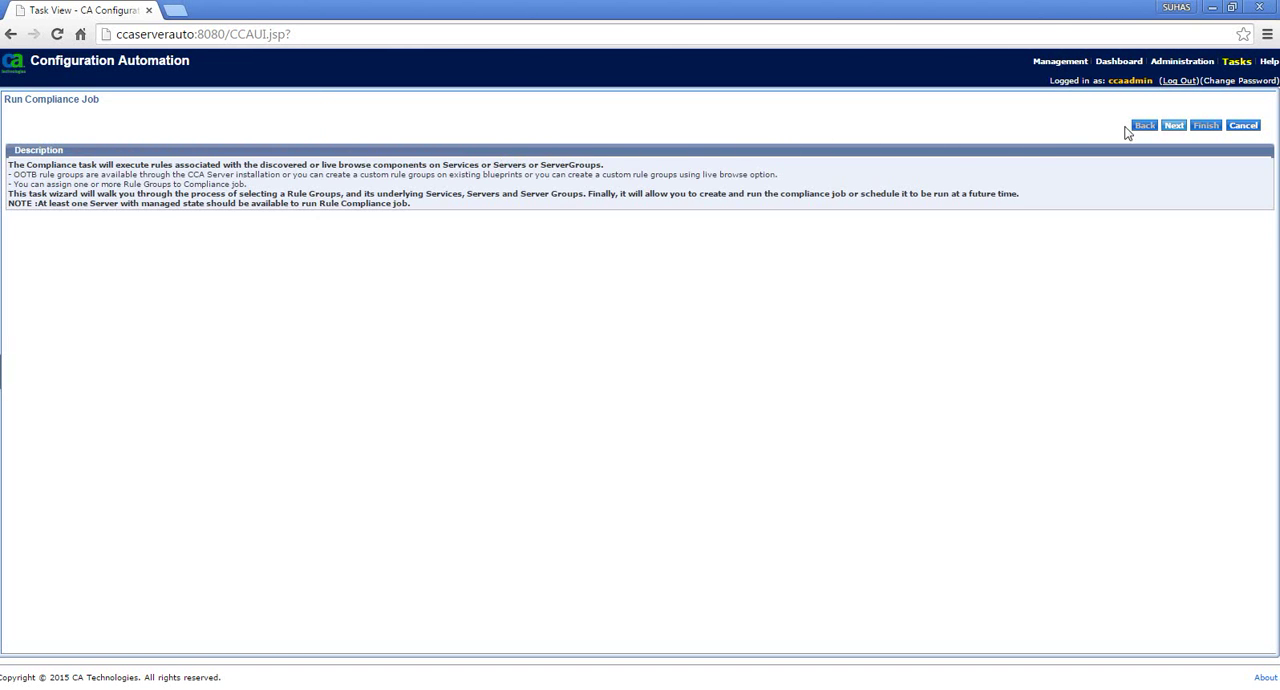
pyautogui.click(1174, 128)
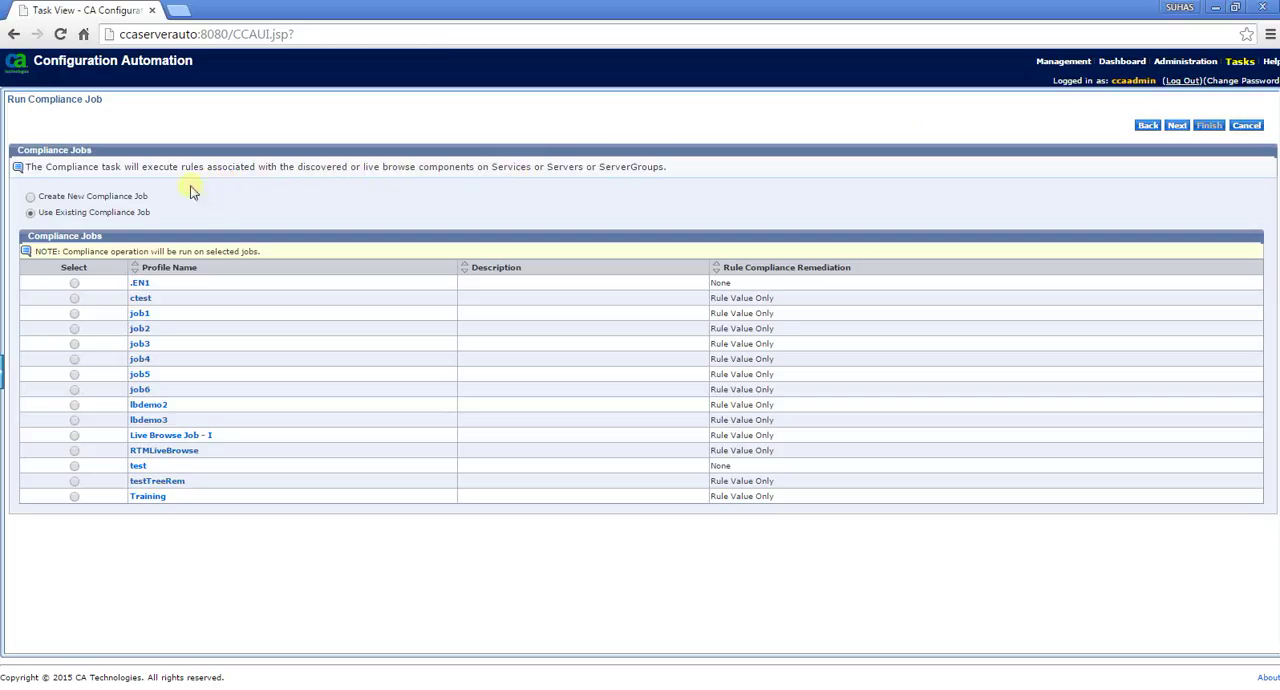
# Create a new compliance job named job7 with Rule Value Only remediation and proceed to the rule groups
pyautogui.click(31, 200)
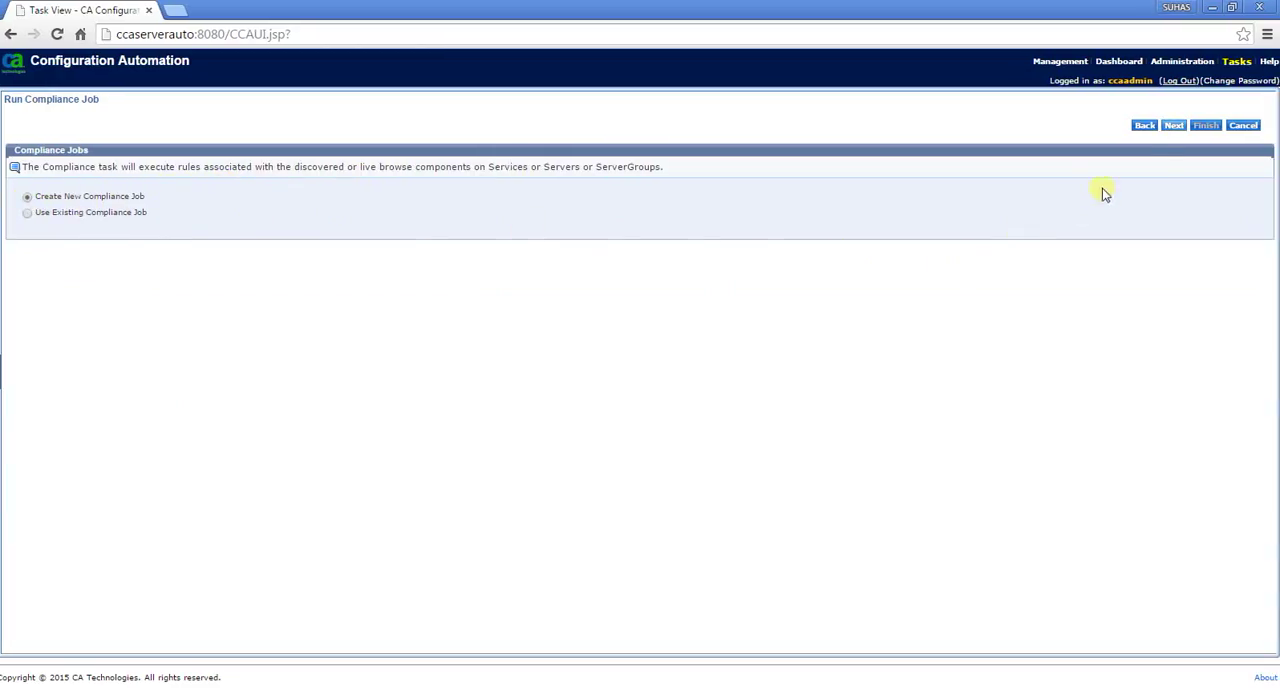
pyautogui.click(1174, 126)
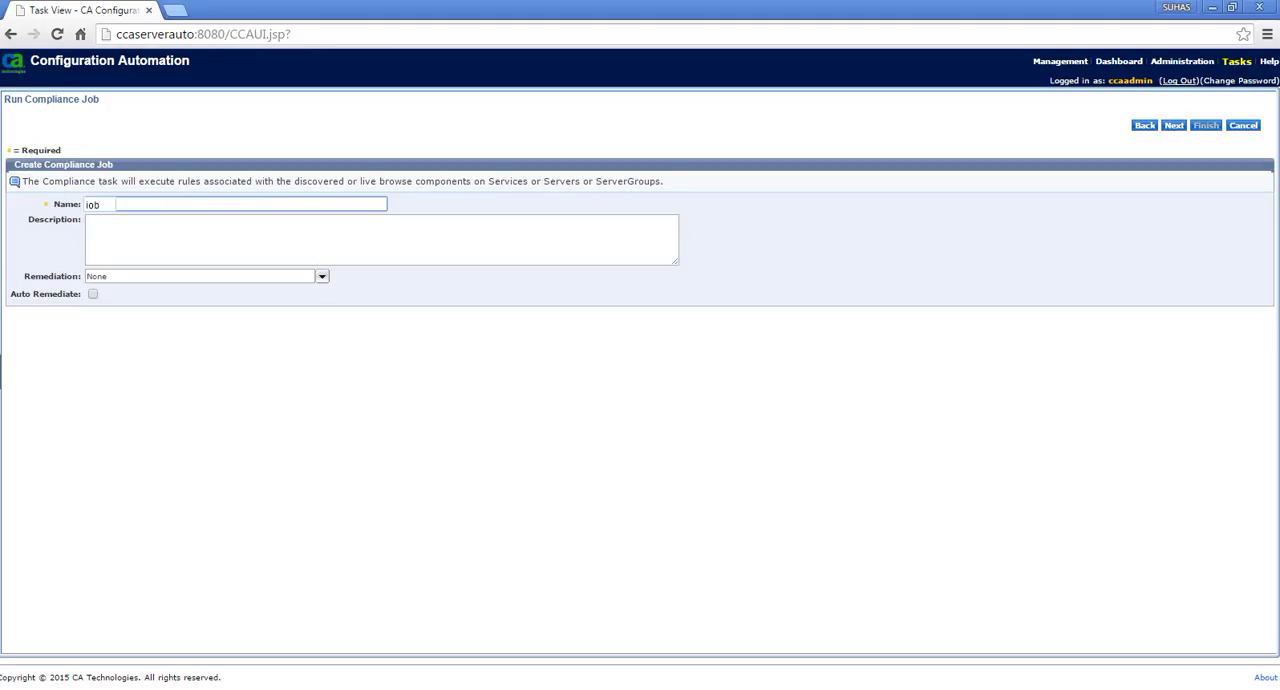
pyautogui.click(116, 276)
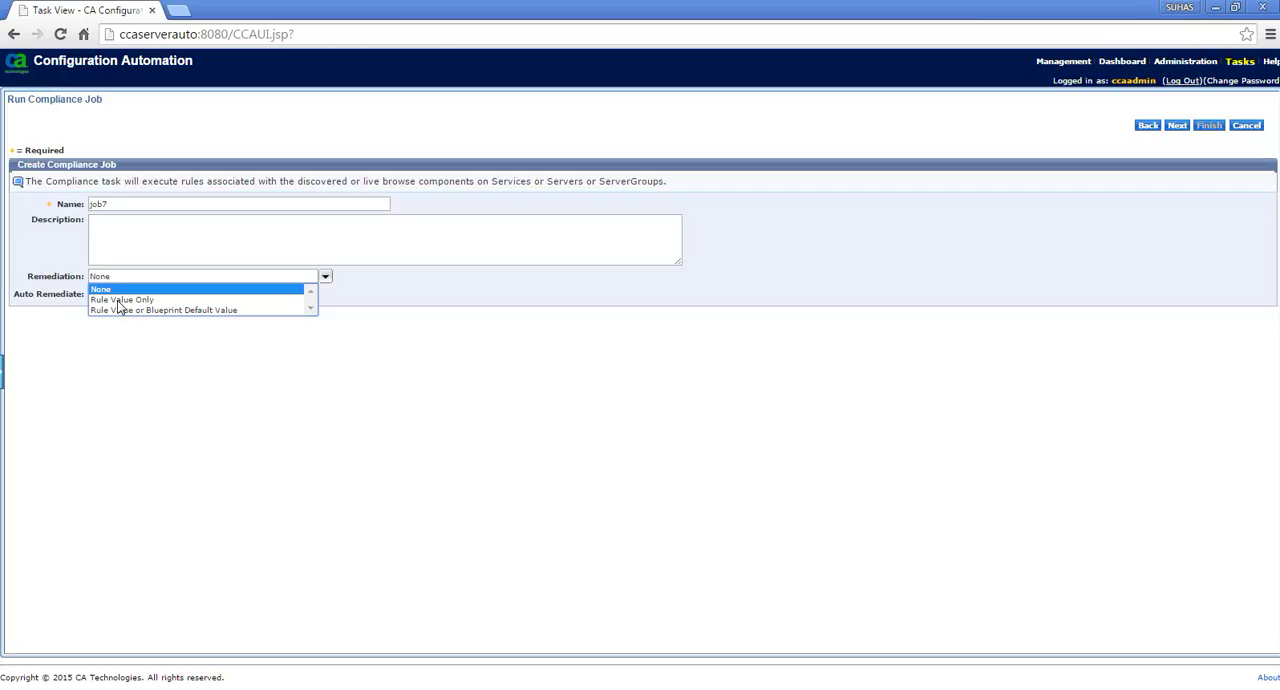
pyautogui.click(120, 300)
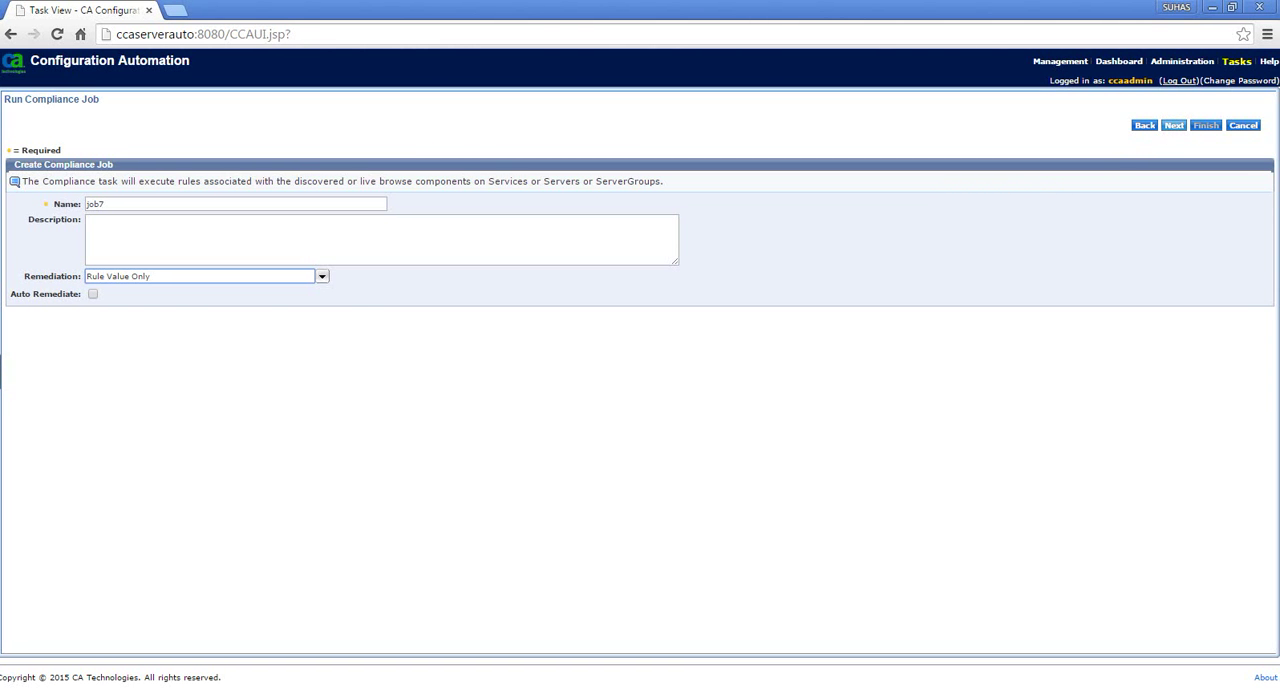
pyautogui.click(1174, 125)
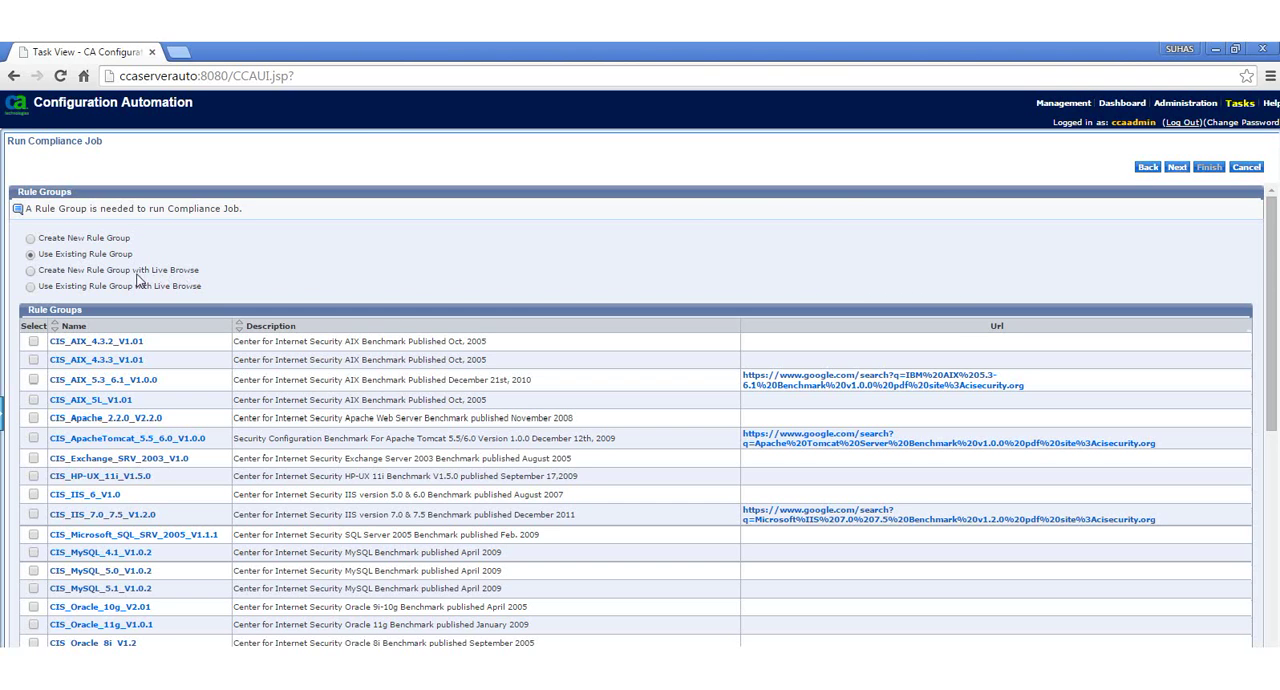
# Create a new rule group with Live Browse named job7rulegrp and proceed to the live browse stage
pyautogui.click(31, 271)
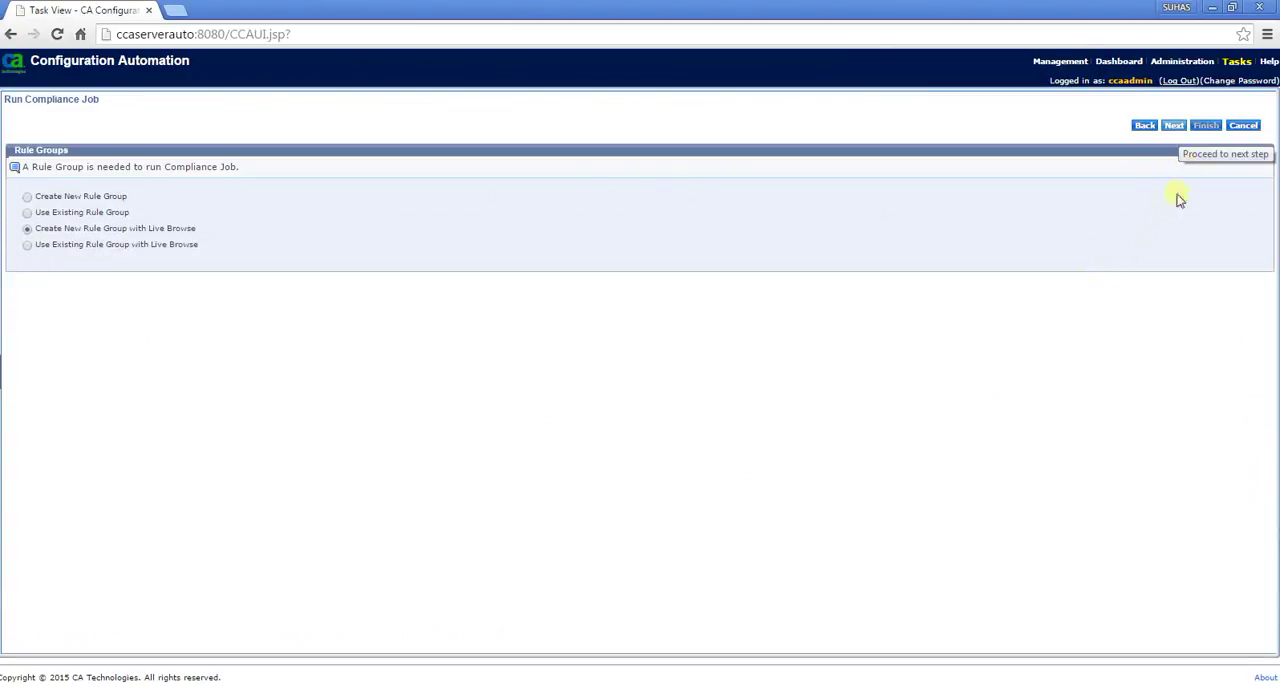
pyautogui.click(1176, 127)
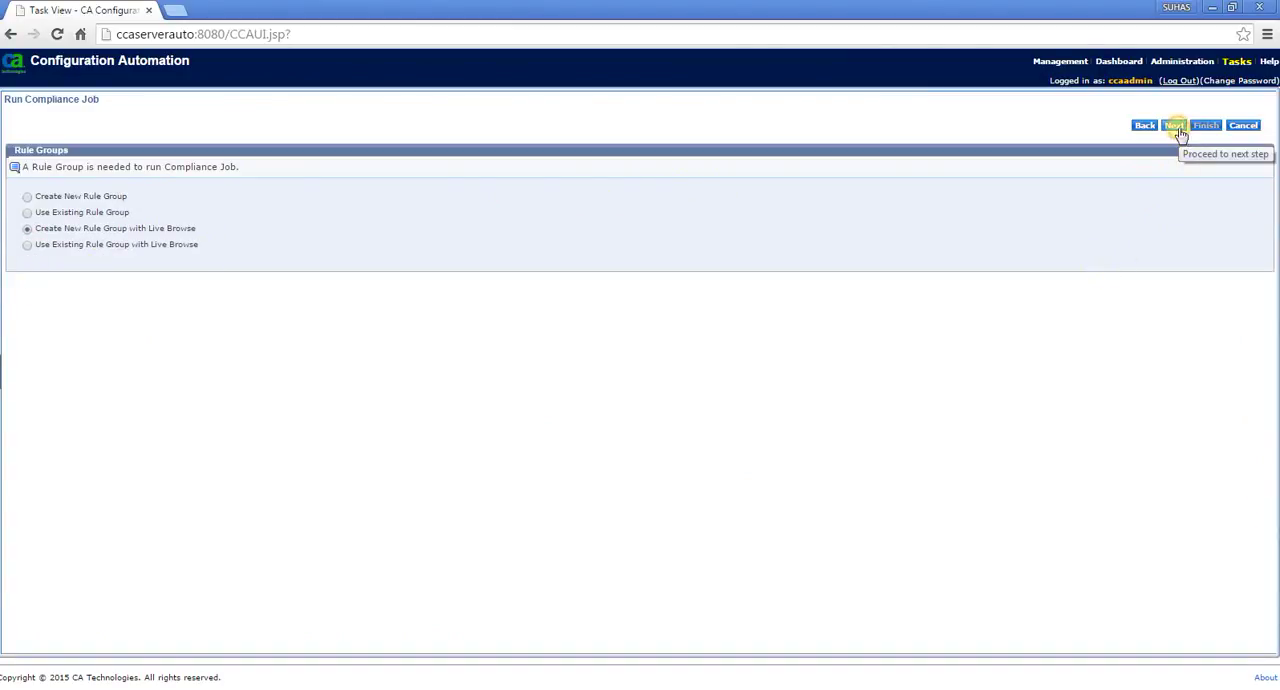
pyautogui.write('jo')
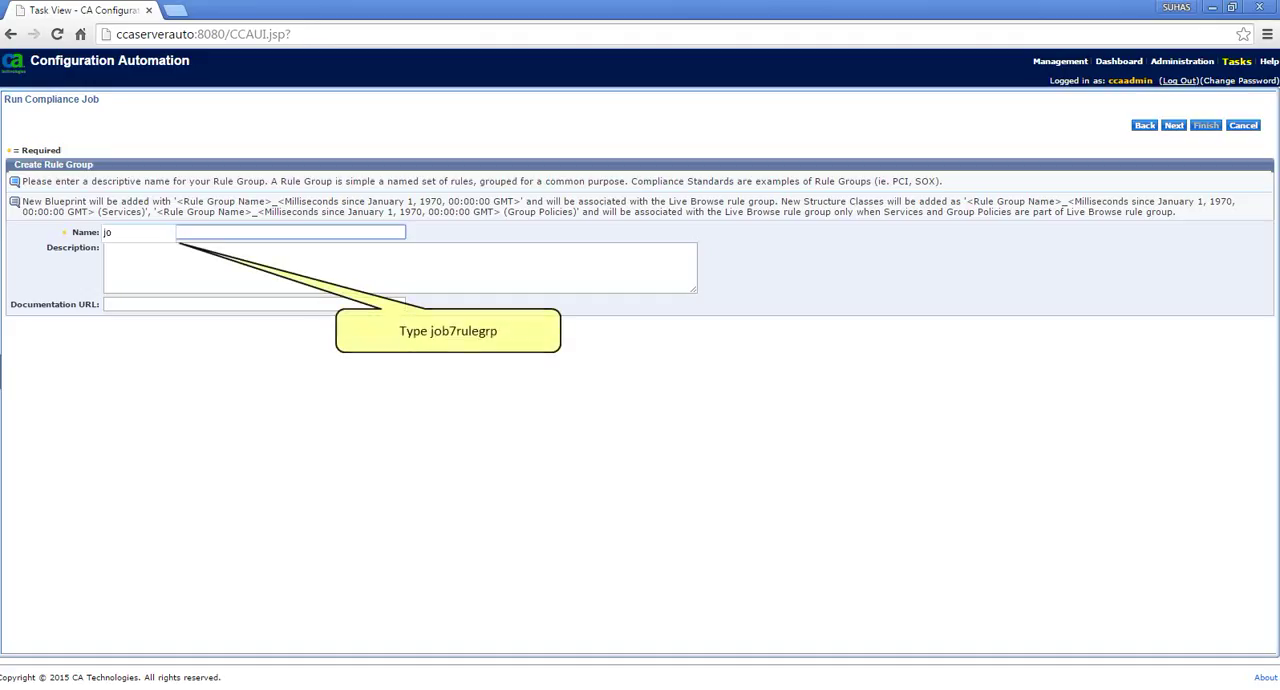
pyautogui.write('b7ruleg')
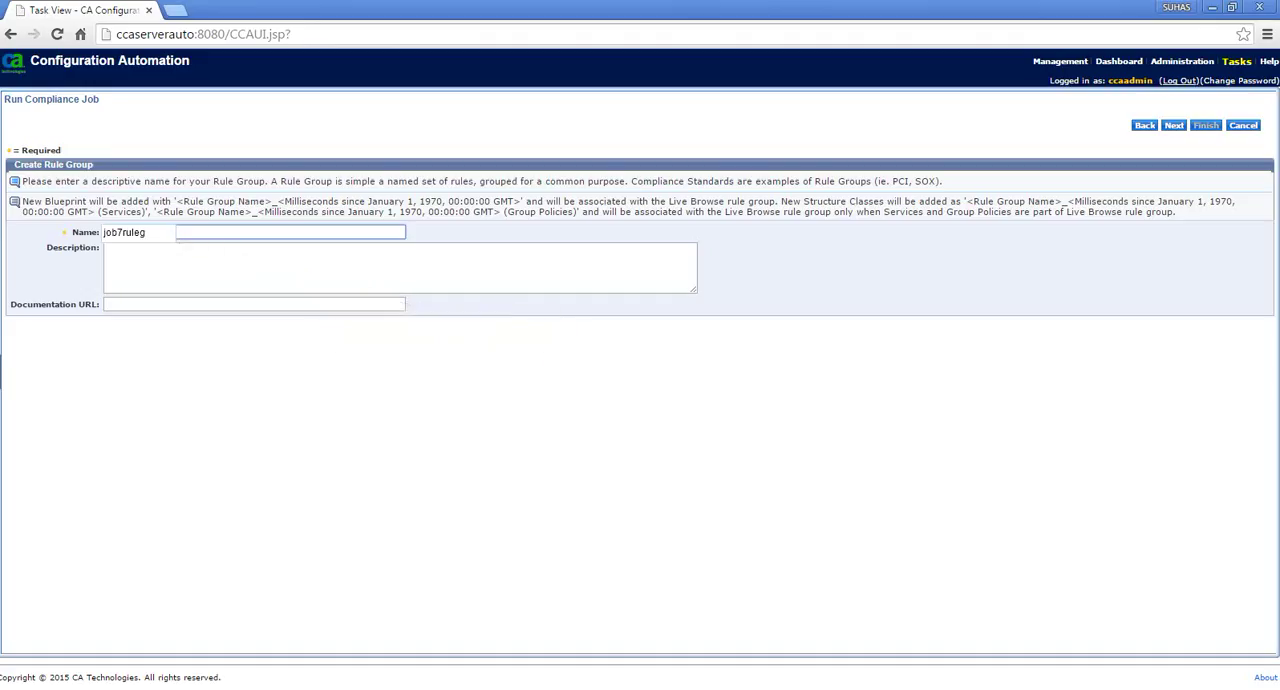
pyautogui.write('rp')
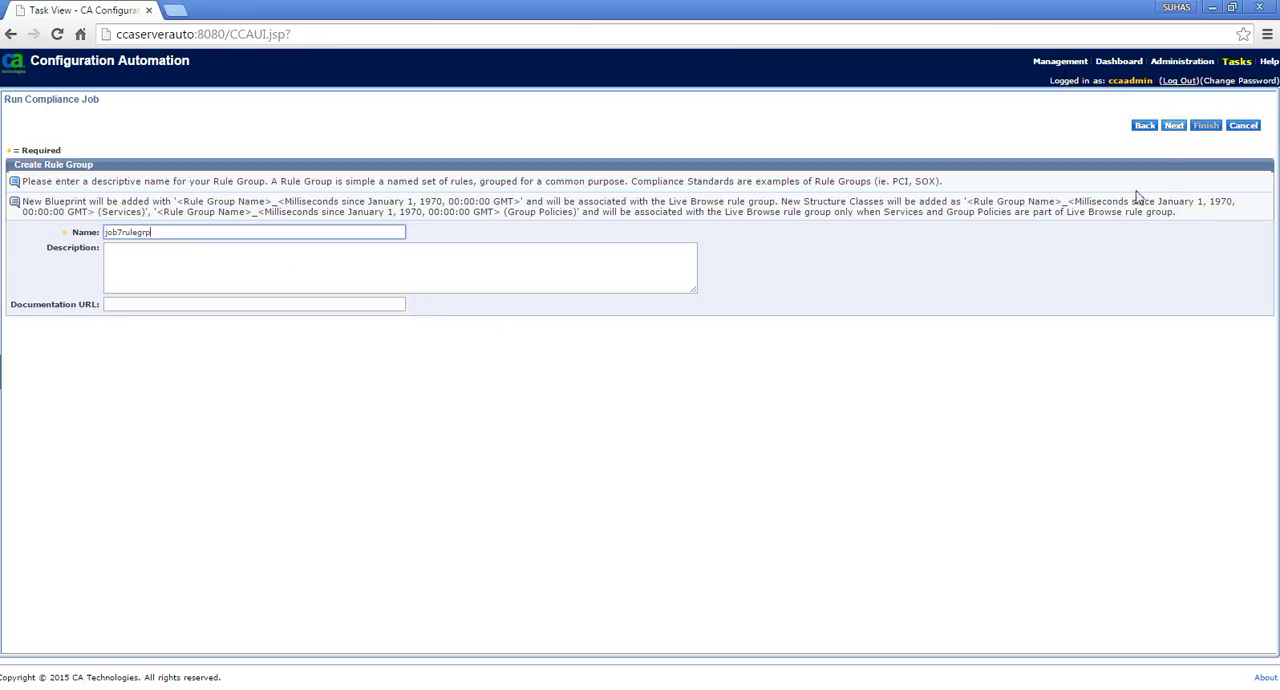
pyautogui.click(1177, 127)
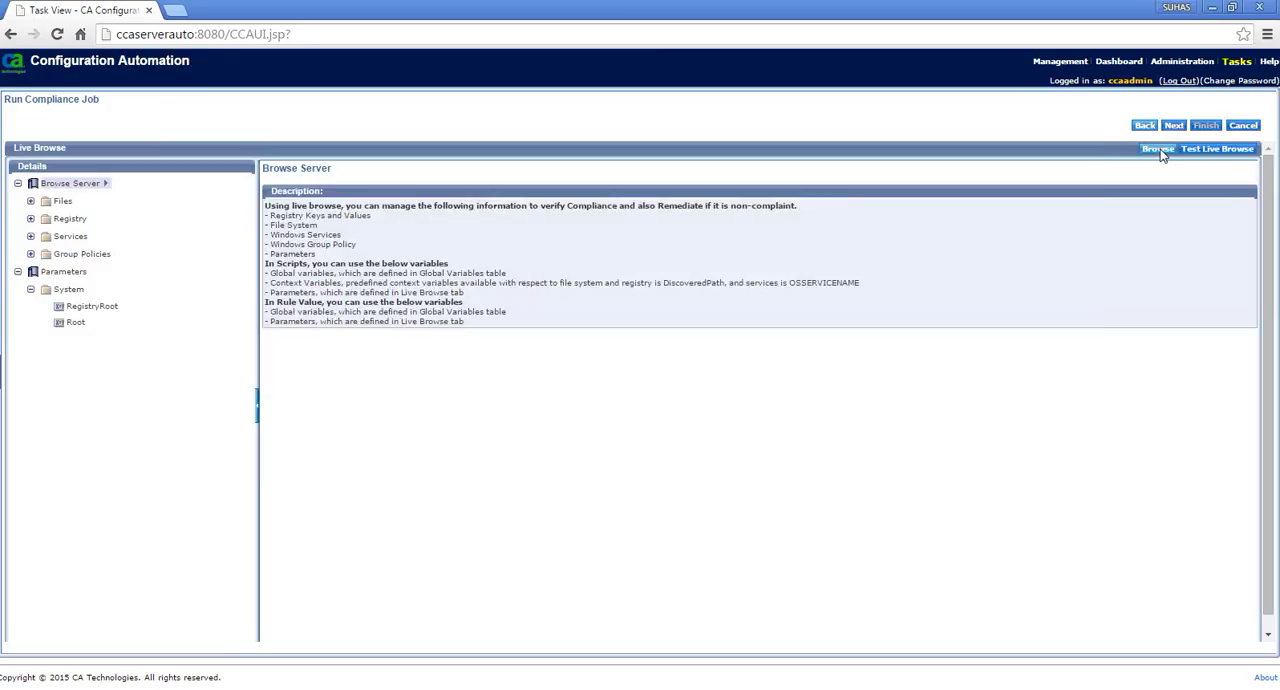
# Browse the group policies of the server jeysi01-i137800.ca.com
pyautogui.click(1158, 149)
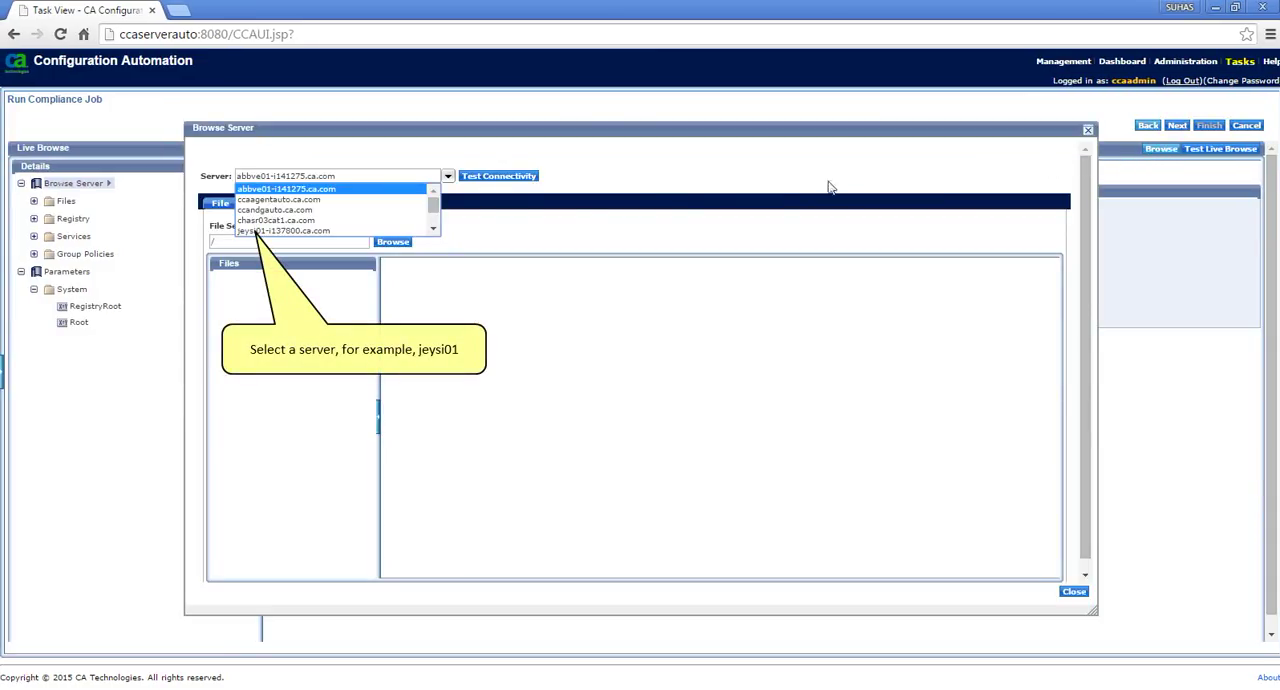
pyautogui.click(300, 231)
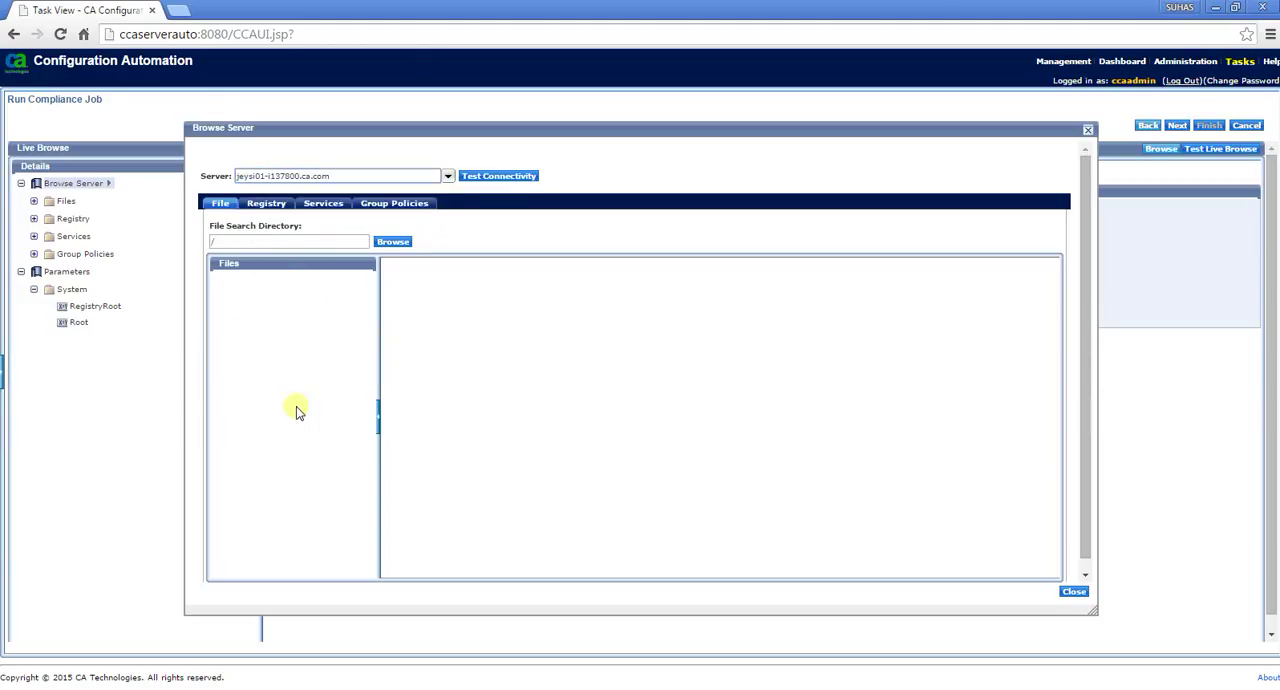
pyautogui.click(409, 203)
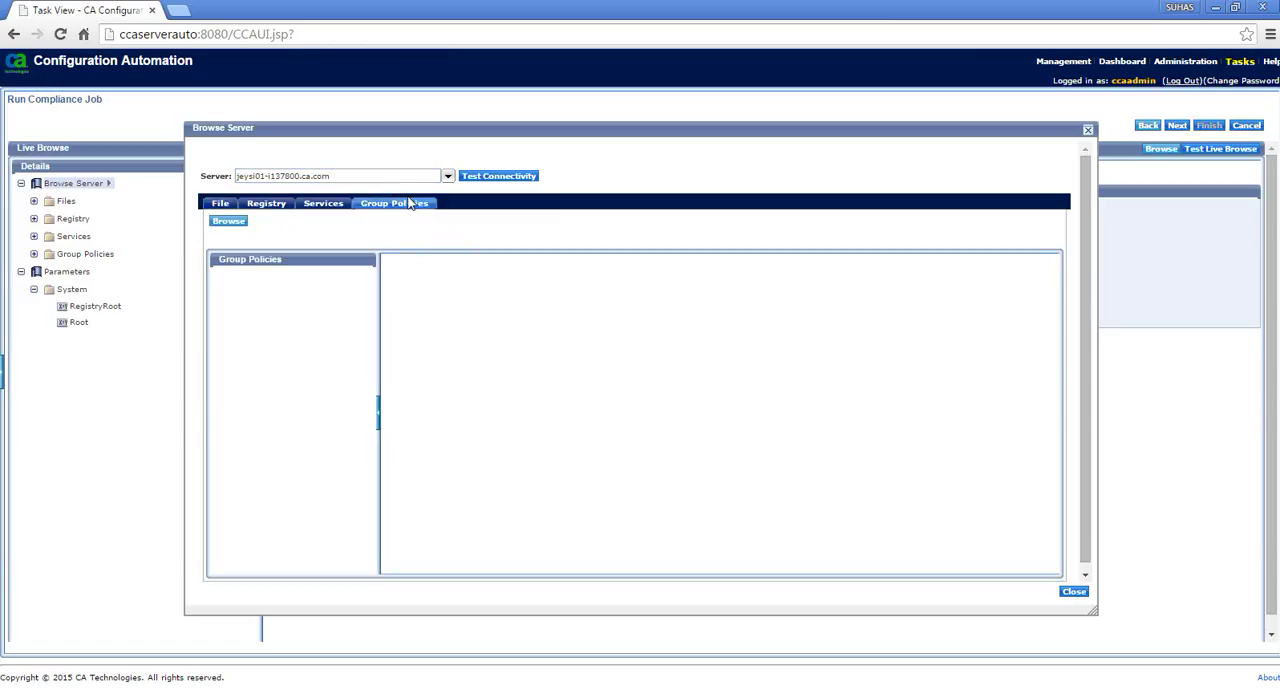
pyautogui.click(229, 223)
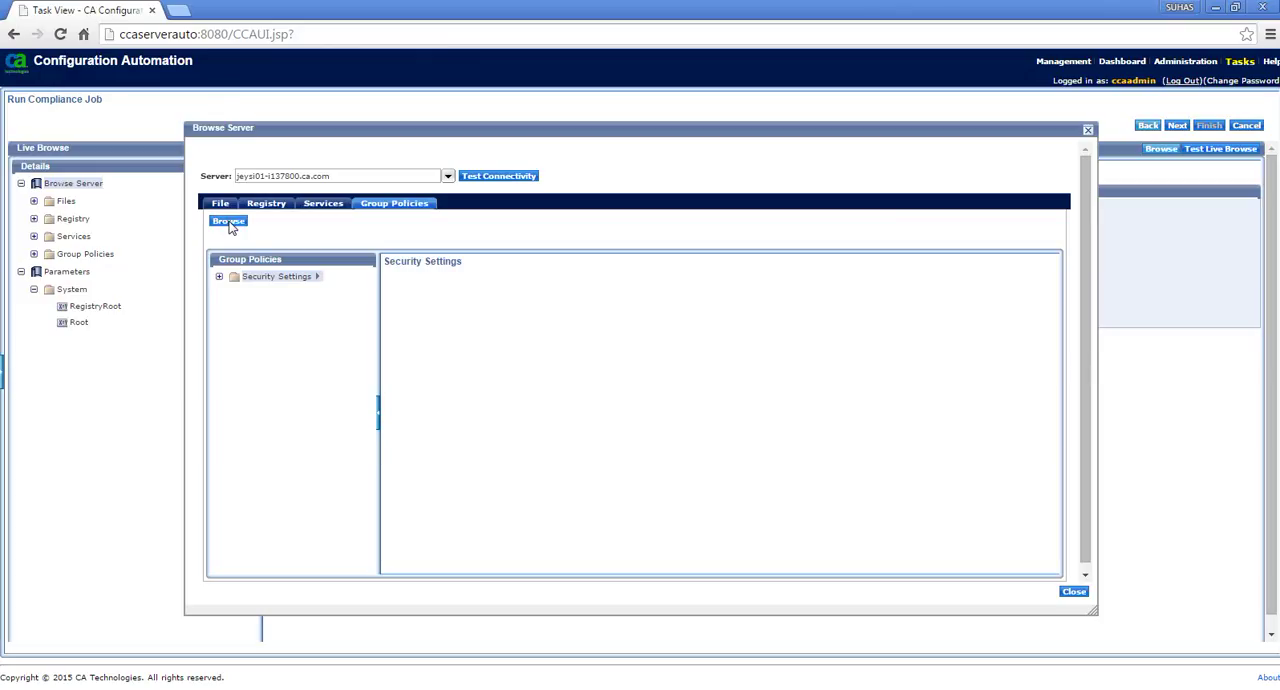
# Add the Minimum password length policy from Account Policies > Password Policy to the rule group and save it
pyautogui.click(219, 277)
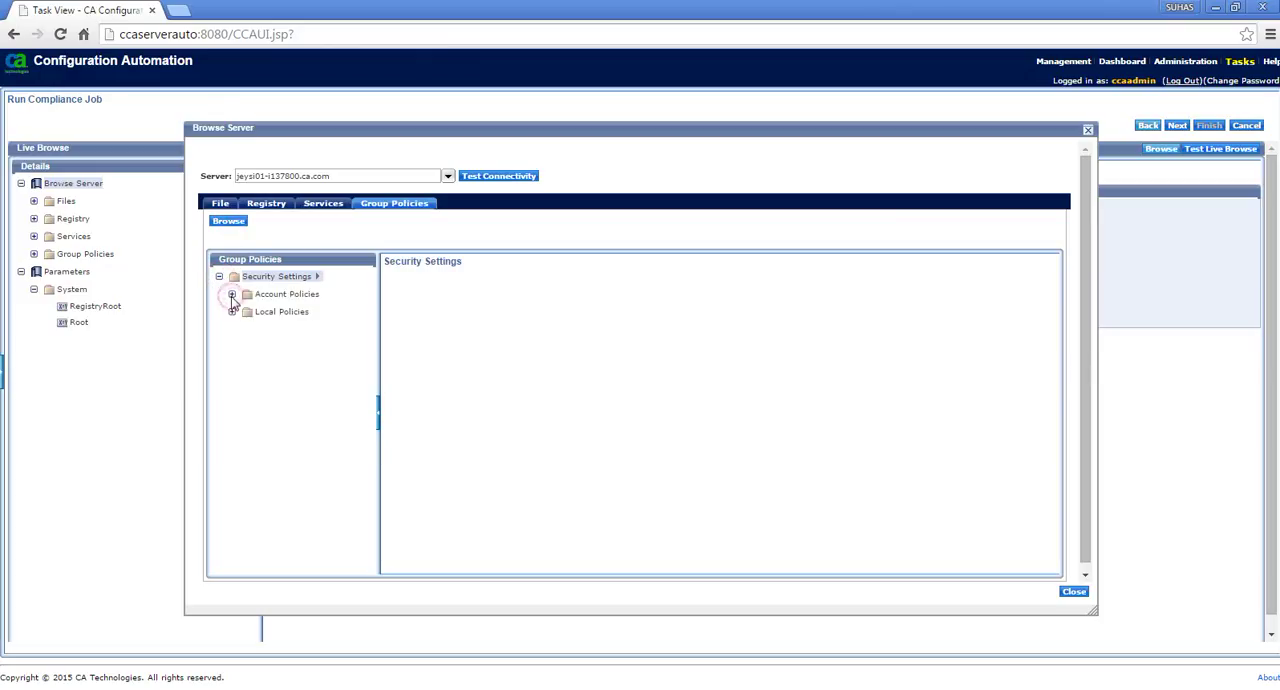
pyautogui.click(232, 294)
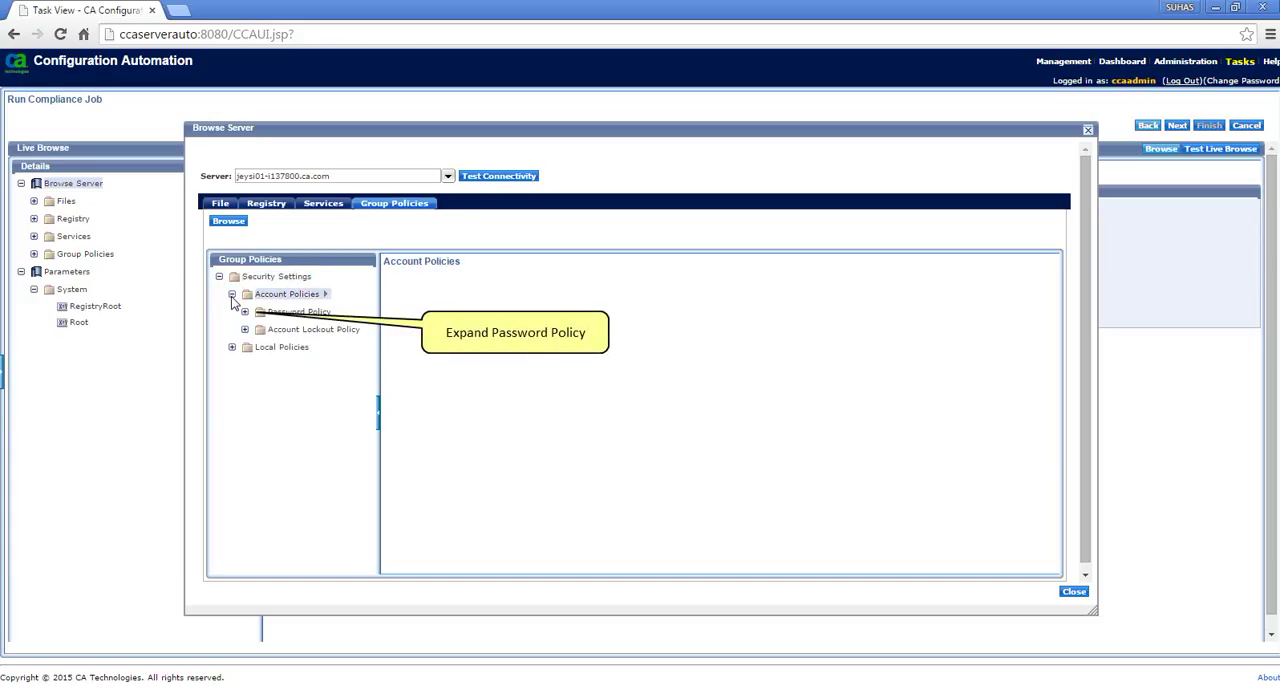
pyautogui.click(245, 312)
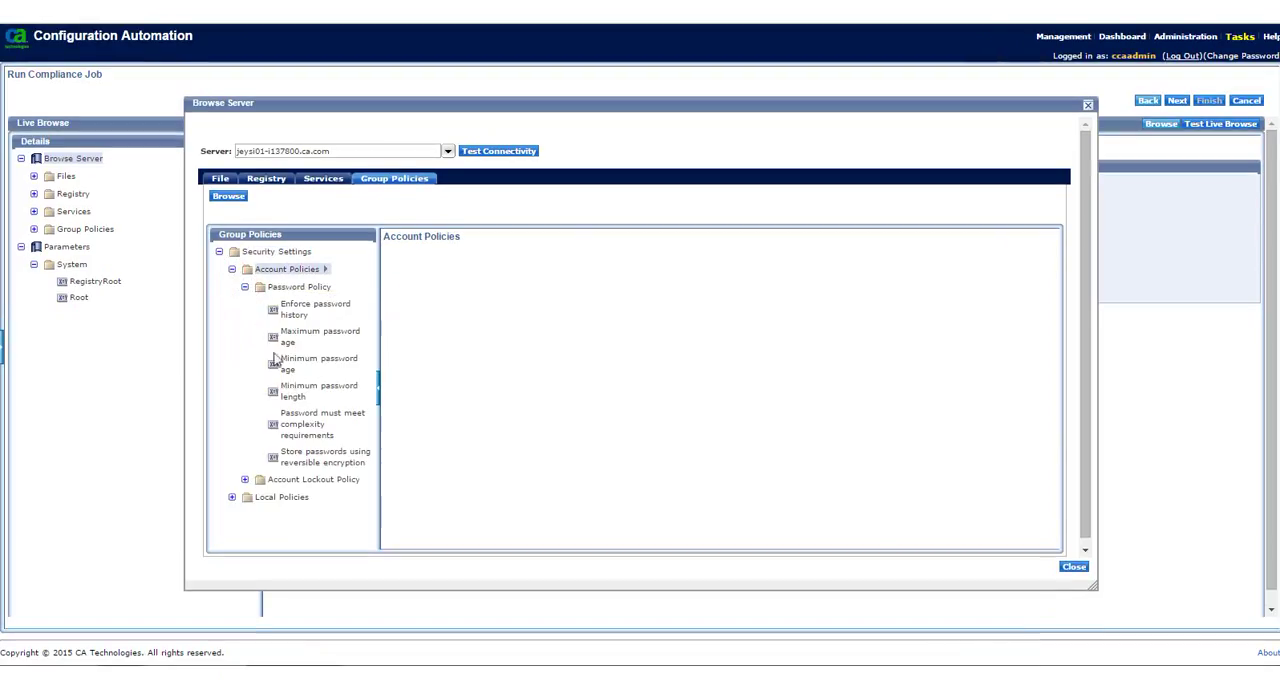
pyautogui.click(305, 396)
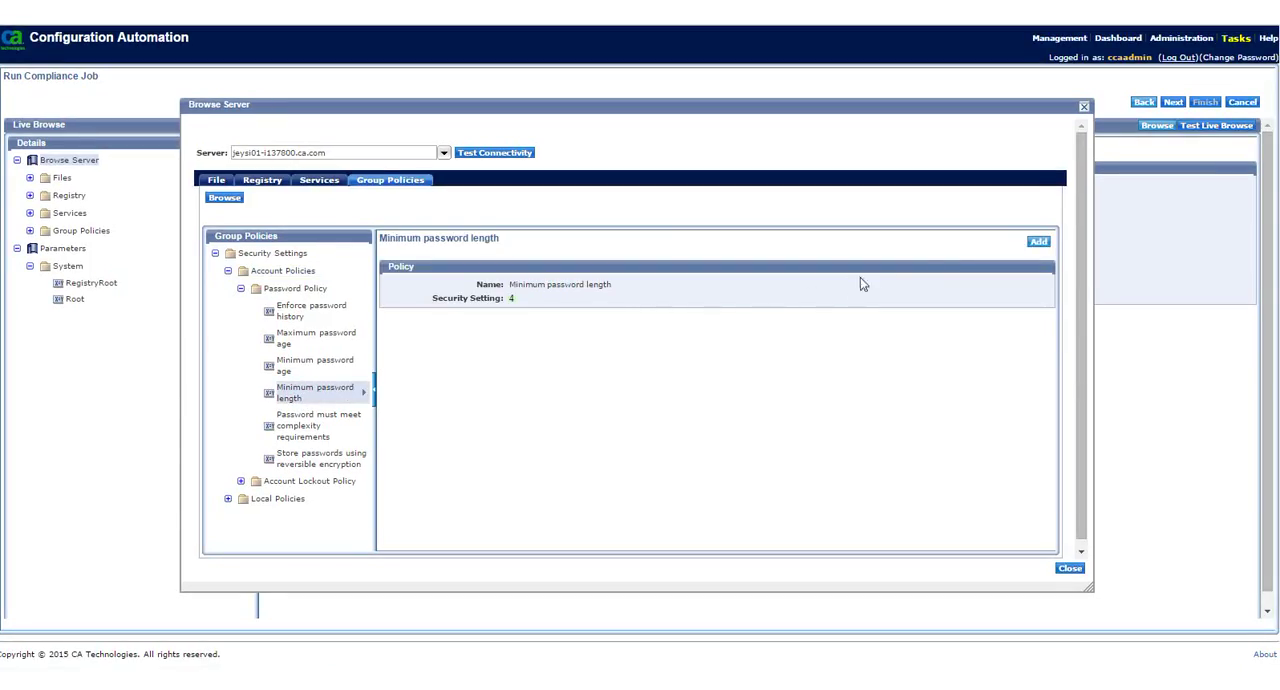
pyautogui.click(1039, 243)
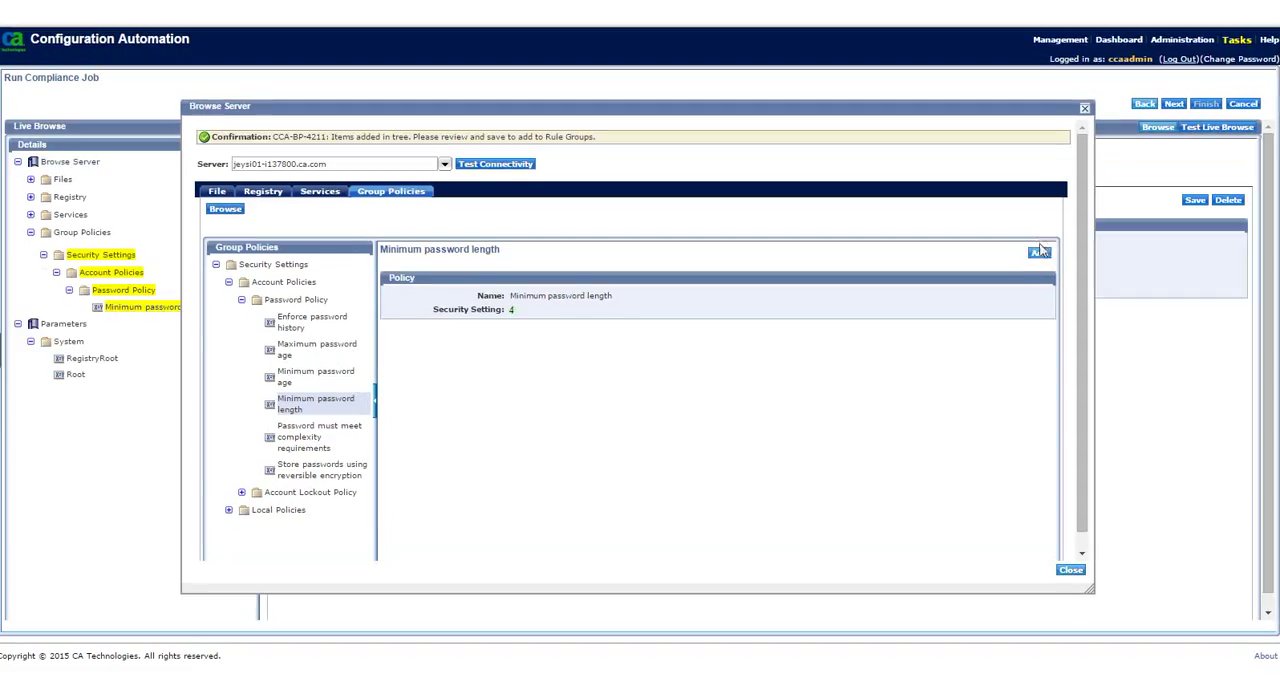
pyautogui.click(1070, 569)
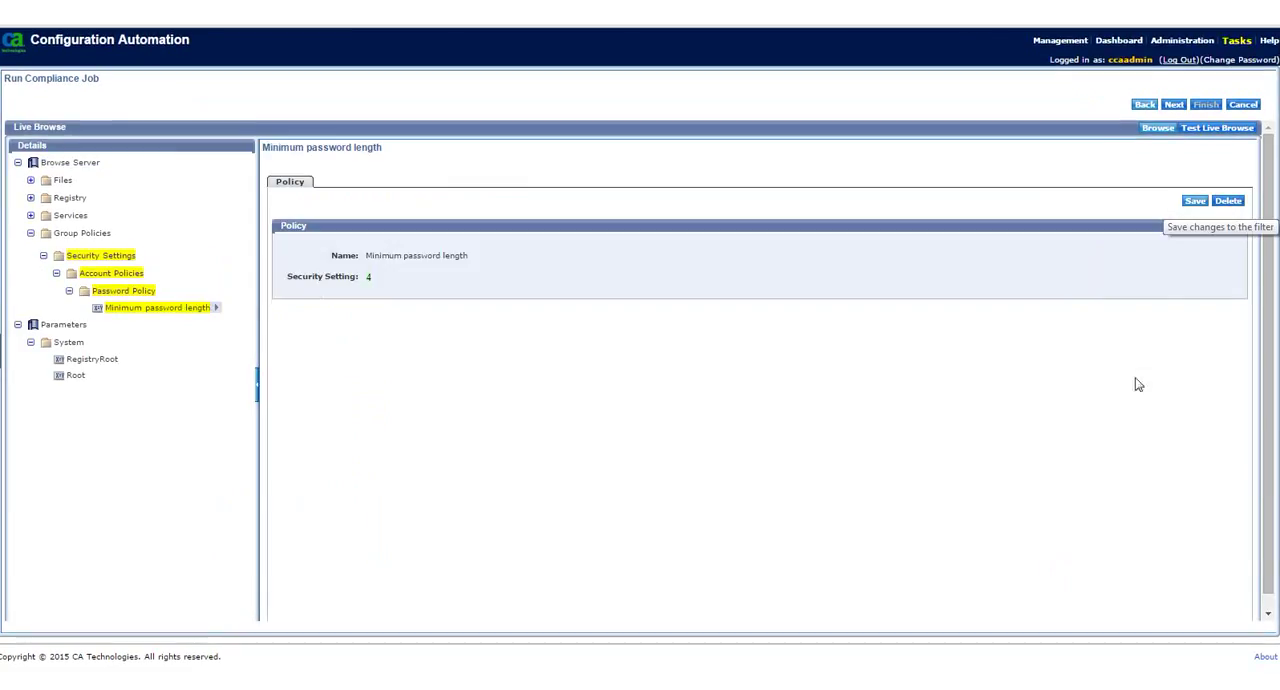
pyautogui.click(1198, 201)
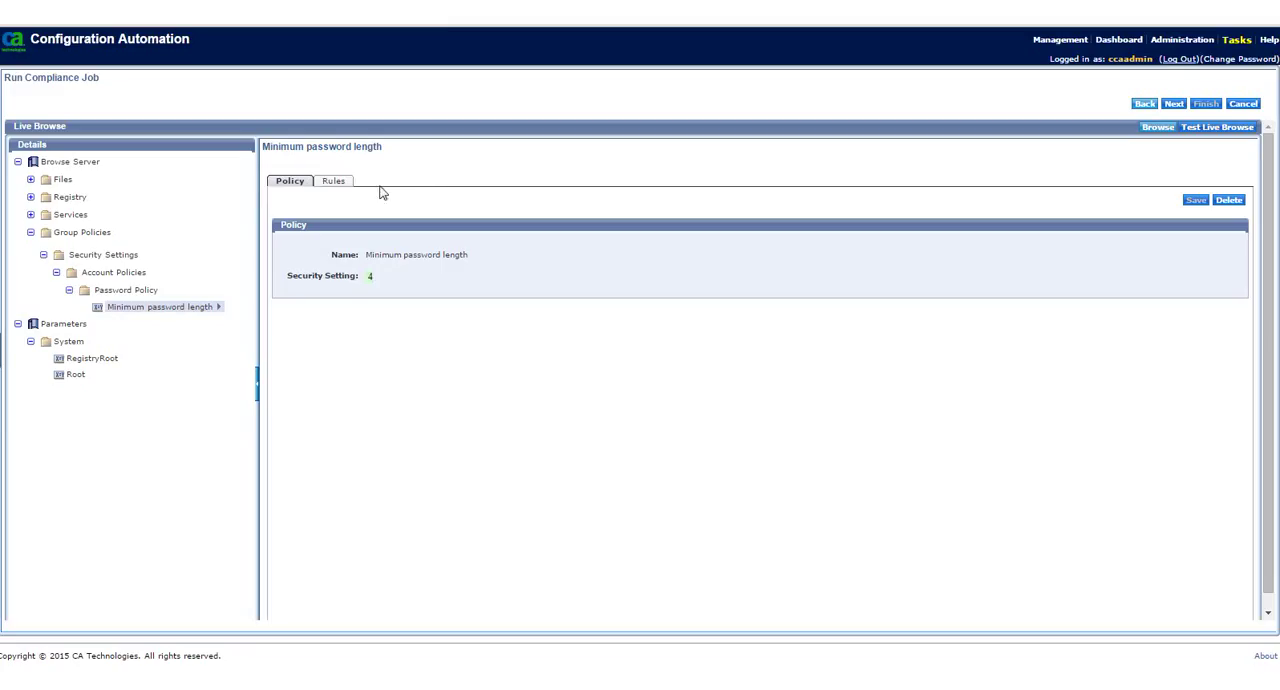
# Start a rule for the Minimum password length policy named minimumlength4 with a constraint value of 4
pyautogui.click(336, 186)
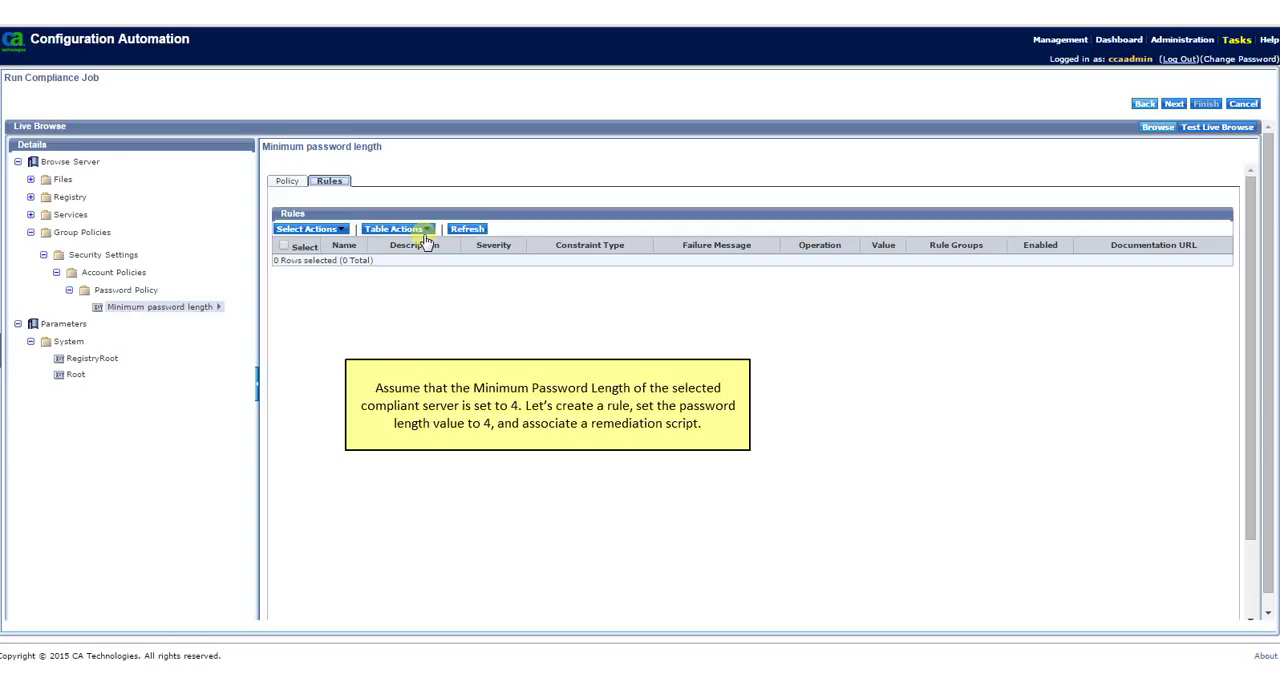
pyautogui.click(426, 238)
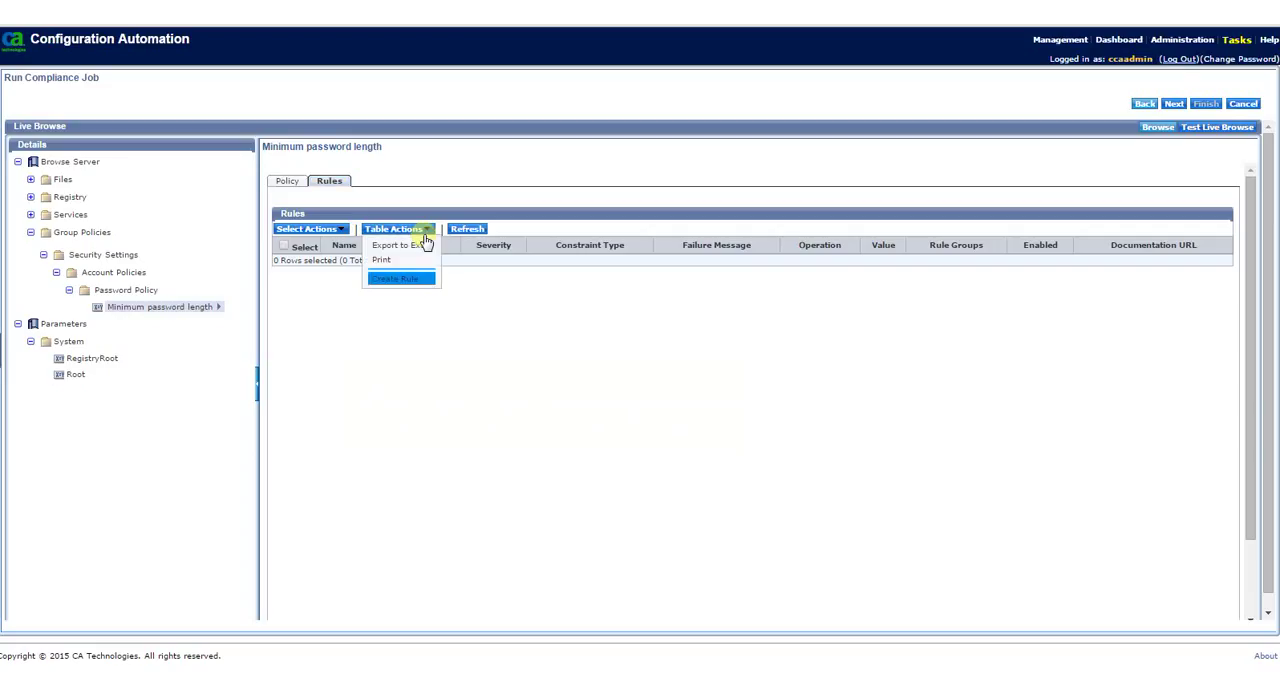
pyautogui.click(408, 282)
pyautogui.write('minimumleng')
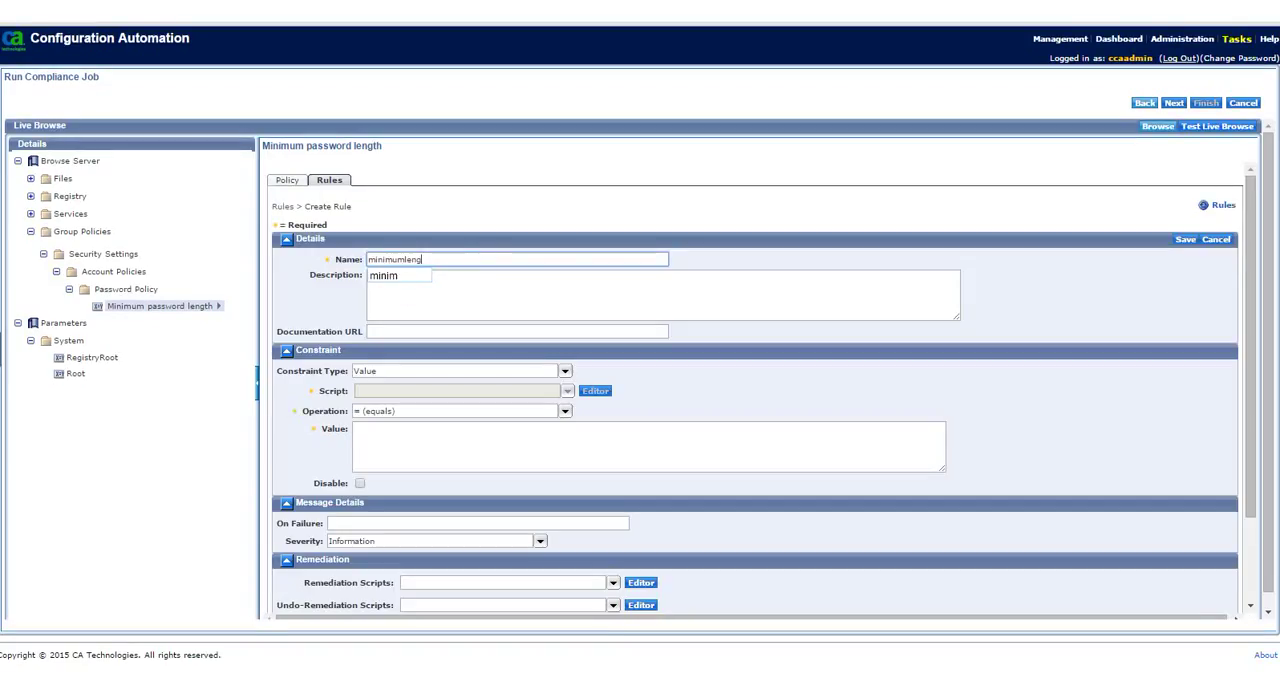
pyautogui.write('th4')
pyautogui.click(372, 430)
pyautogui.write('4')
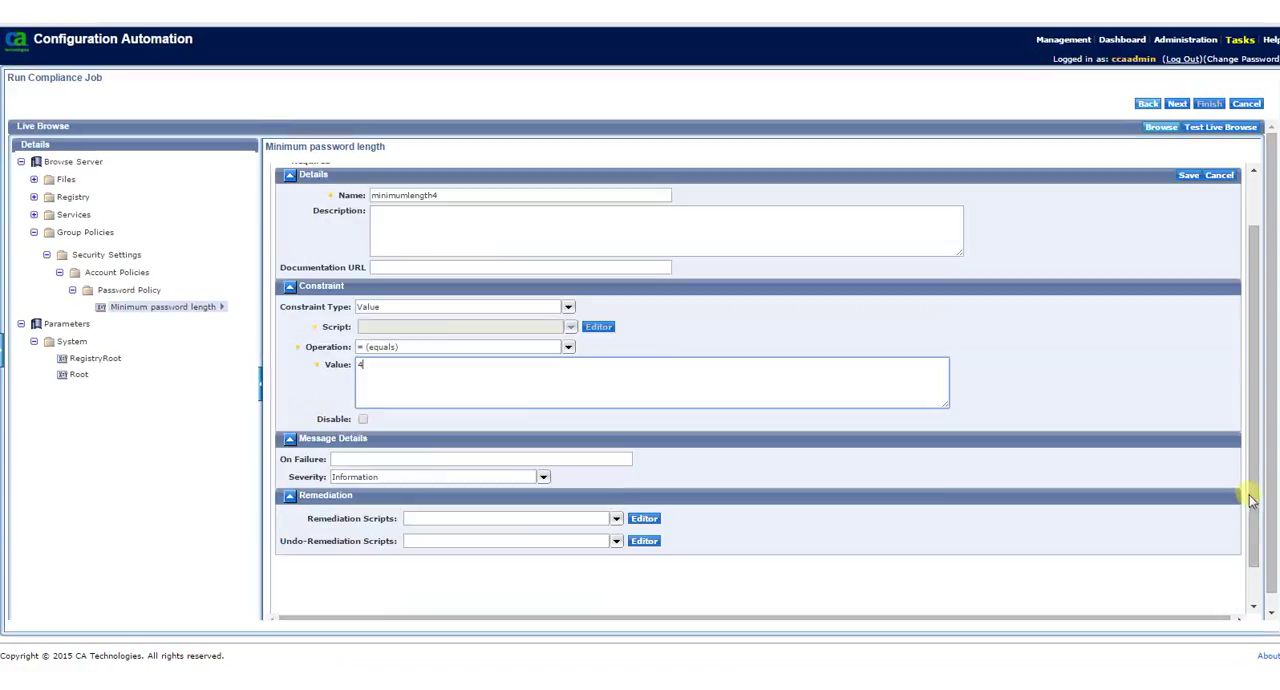
# Assign the Set Minimum Password Length remediation script to the rule and save the rule
pyautogui.moveTo(1250, 493); pyautogui.dragTo(1253, 540)
pyautogui.click(618, 519)
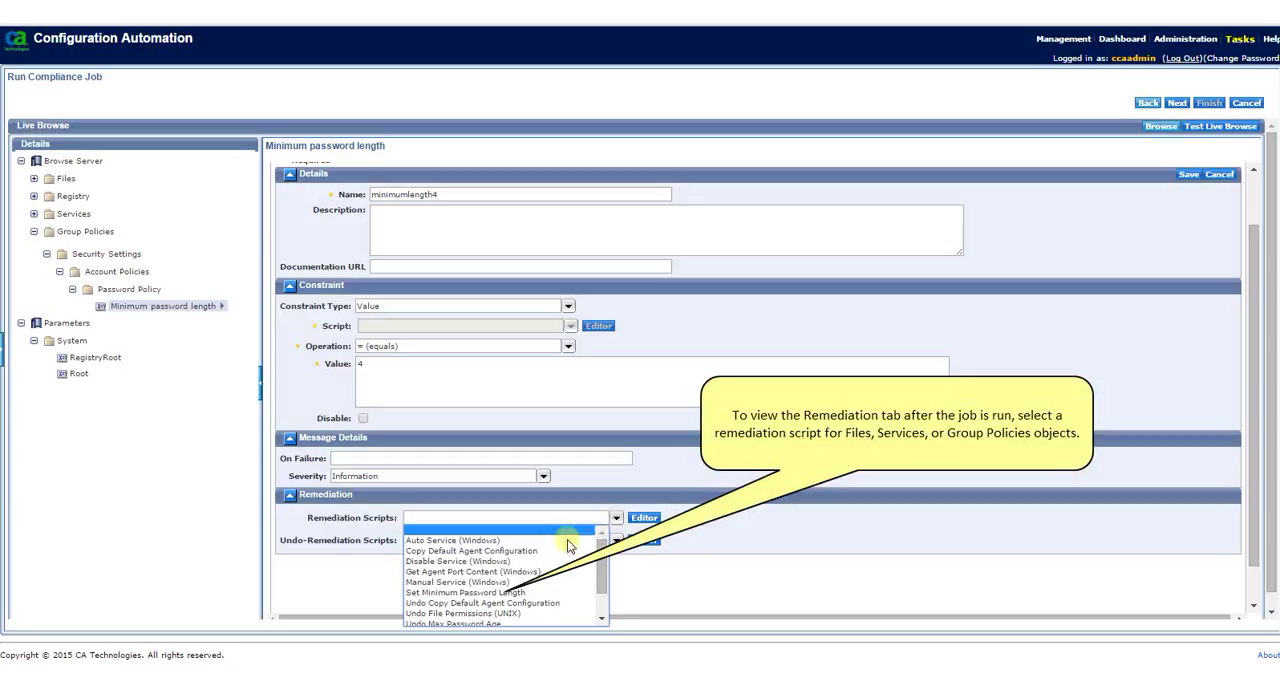
pyautogui.click(468, 591)
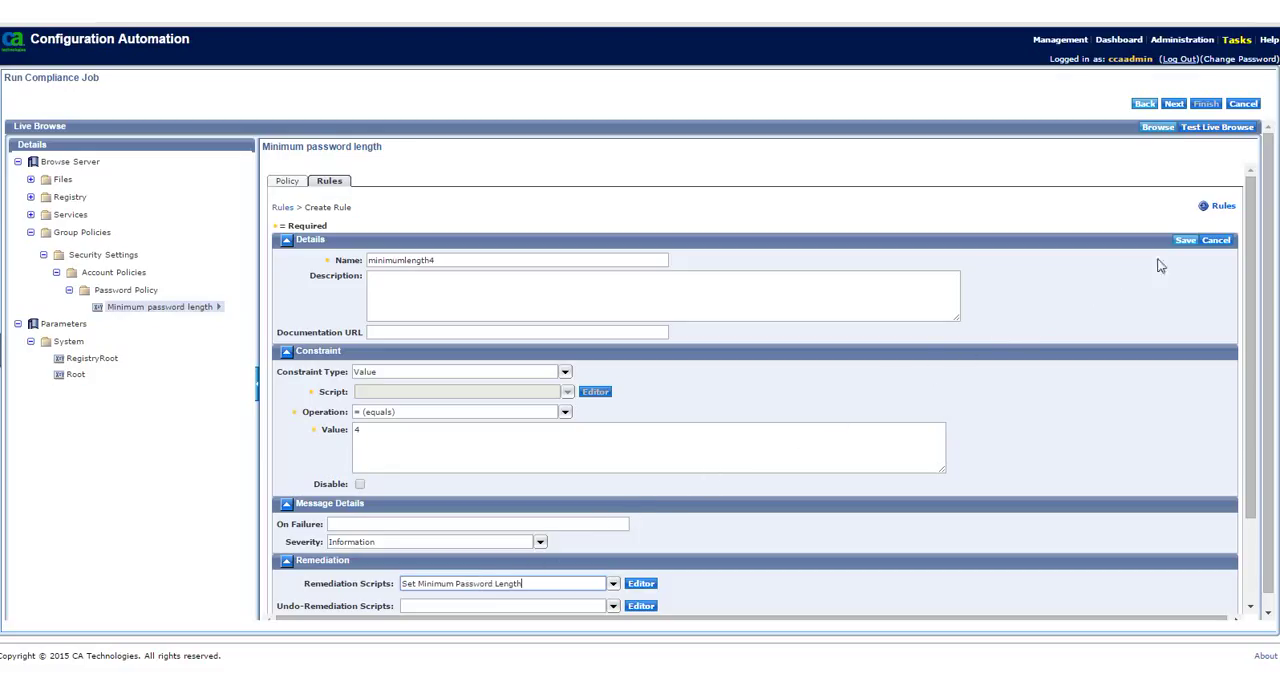
pyautogui.click(1186, 241)
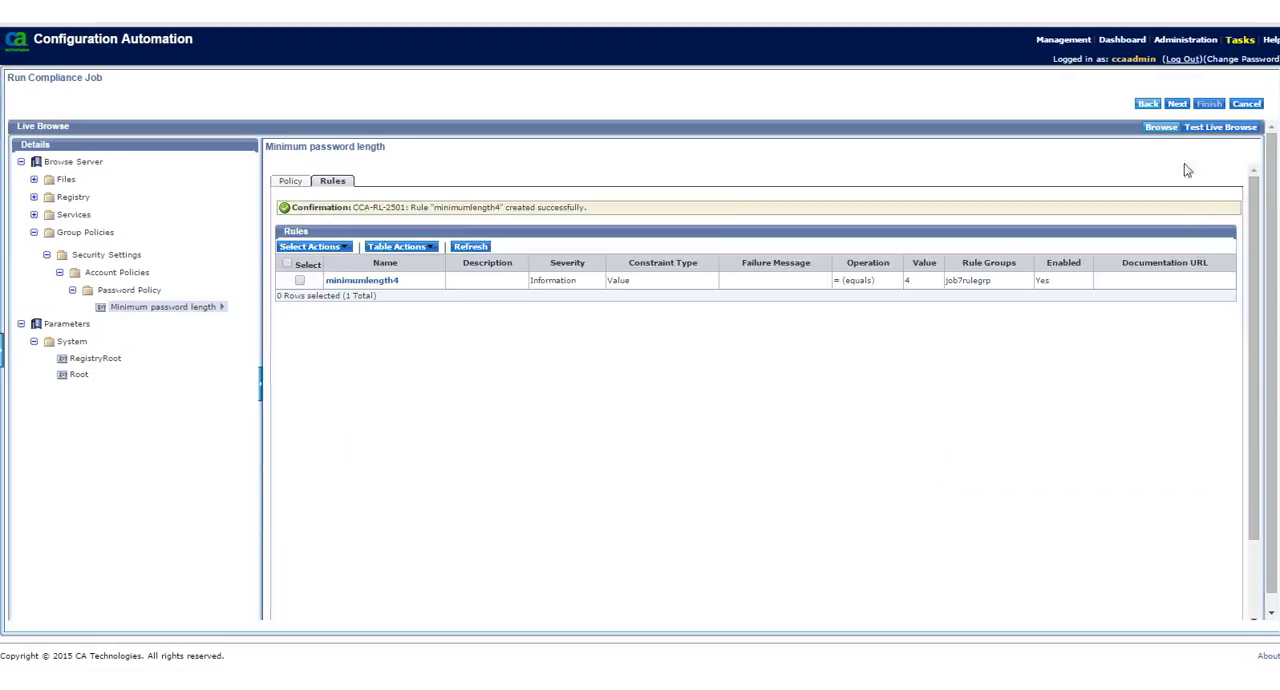
# Skip the service selection and add the servers chasr03cat1.ca.com and pucch03-i140325.ca.com to the compliance job
pyautogui.click(1178, 105)
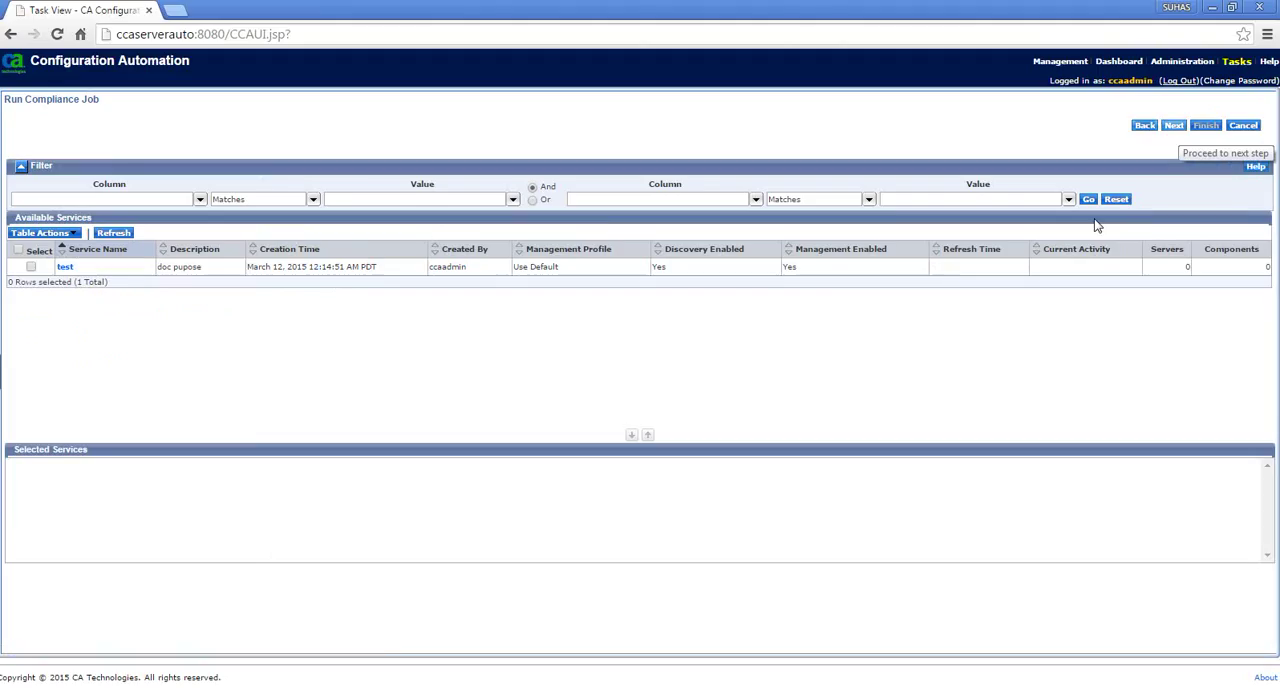
pyautogui.click(1174, 125)
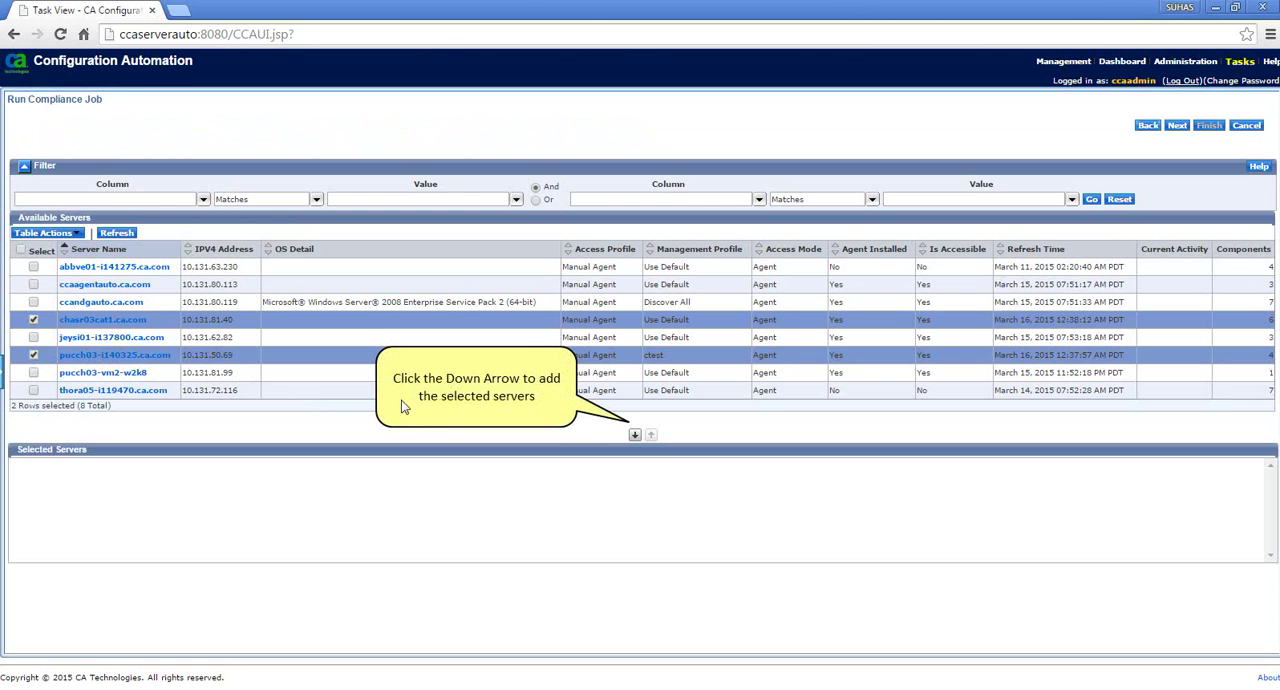
pyautogui.click(634, 434)
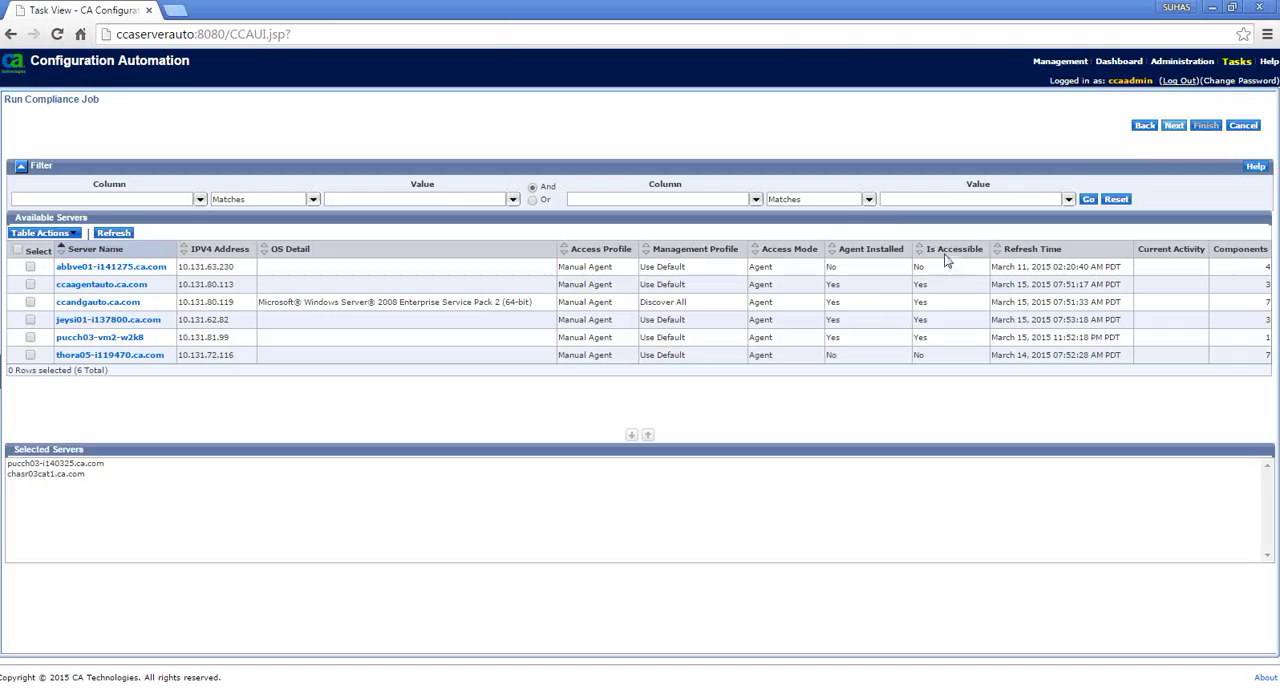
# Keep the Do Not Notify profile, submit compliance job job7 to run now, and refresh its log
pyautogui.click(1175, 126)
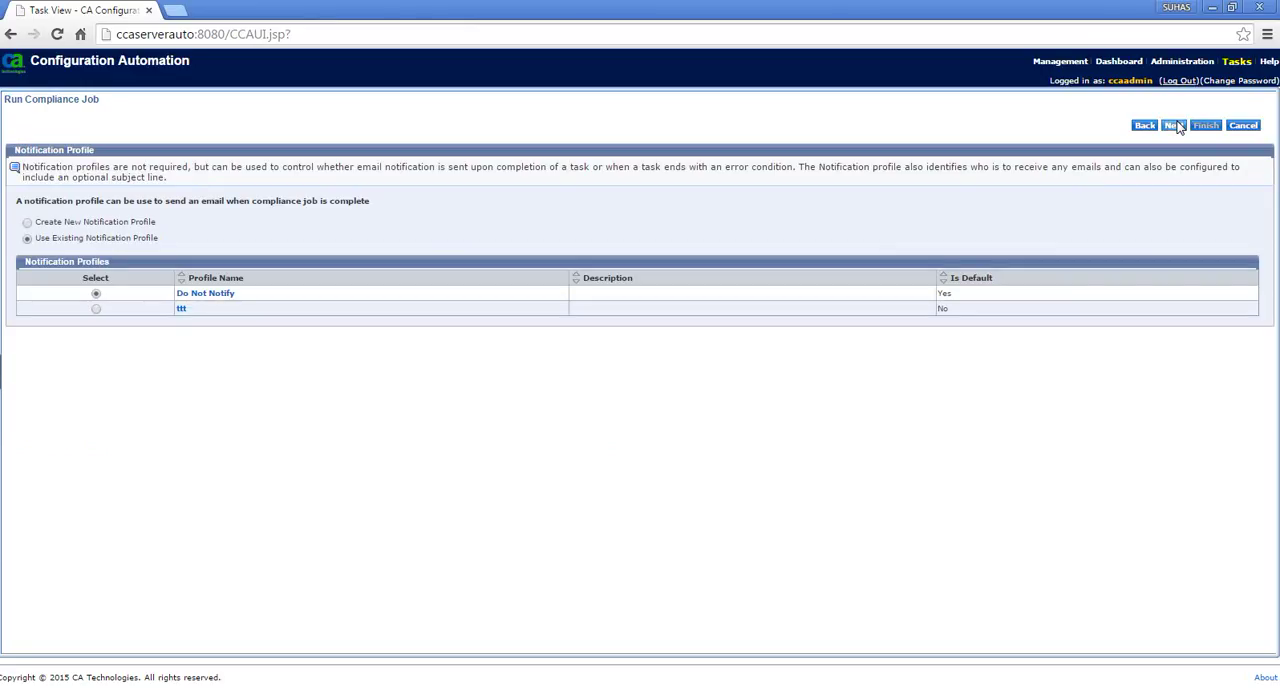
pyautogui.click(1175, 125)
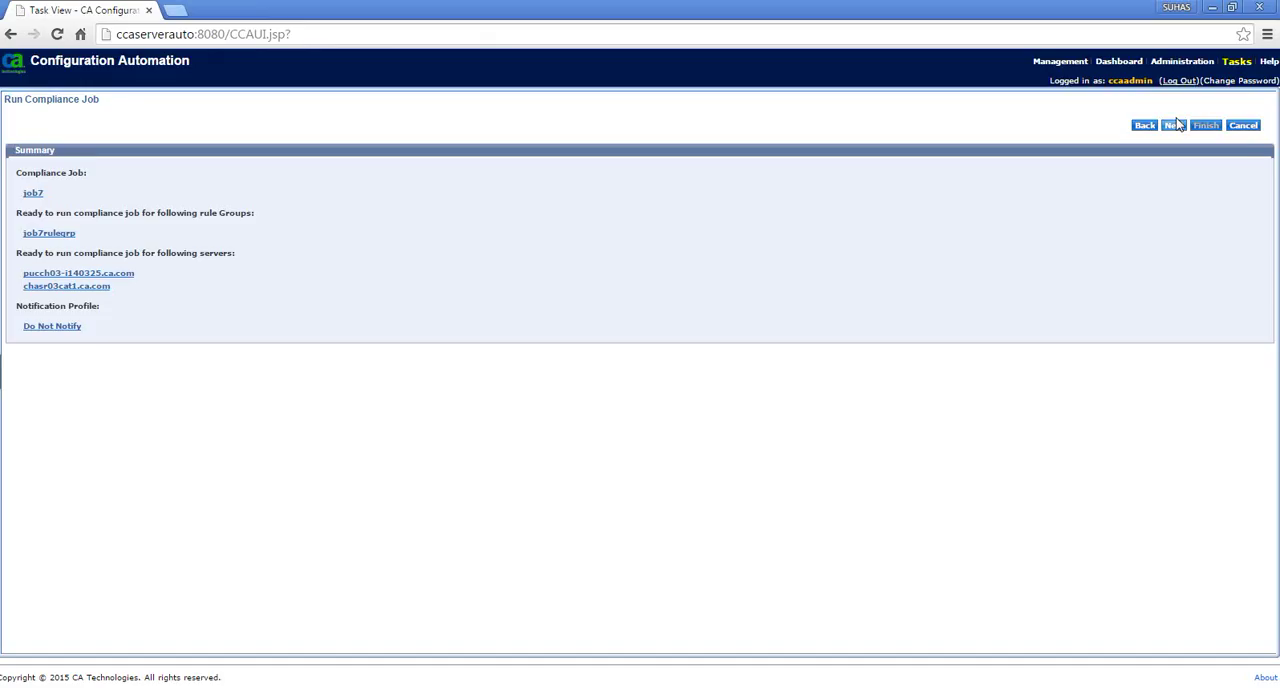
pyautogui.click(1176, 124)
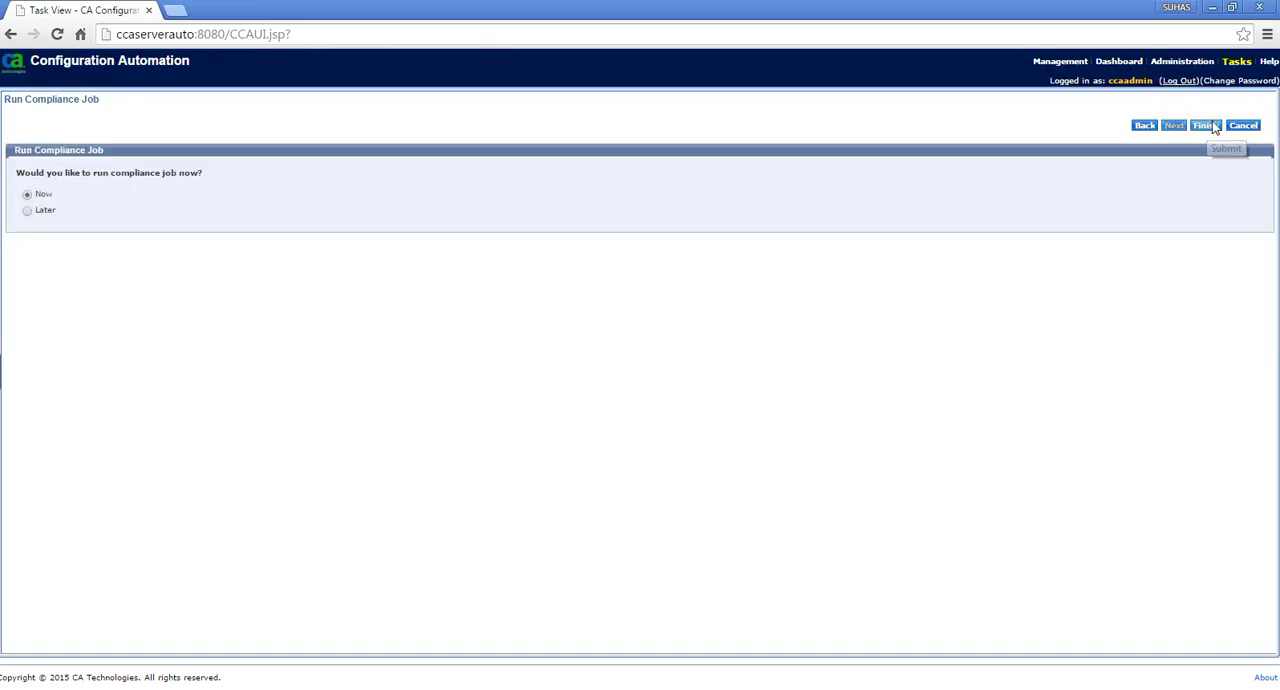
pyautogui.click(1214, 127)
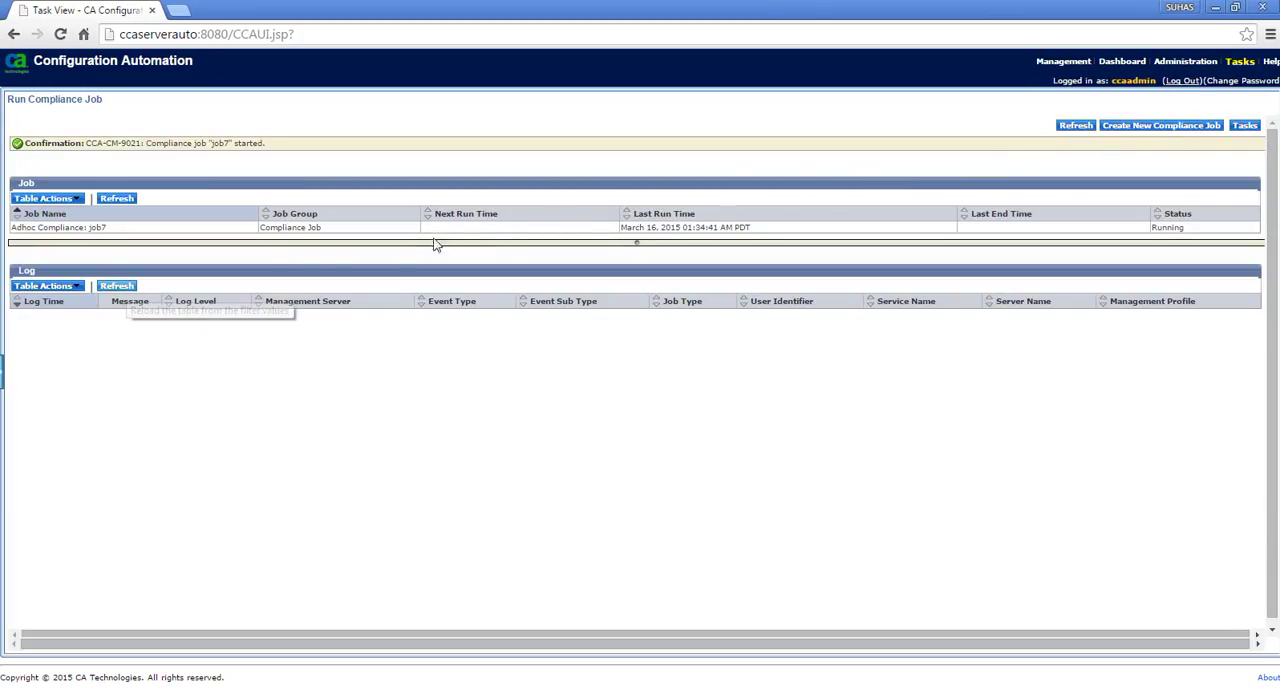
pyautogui.click(127, 289)
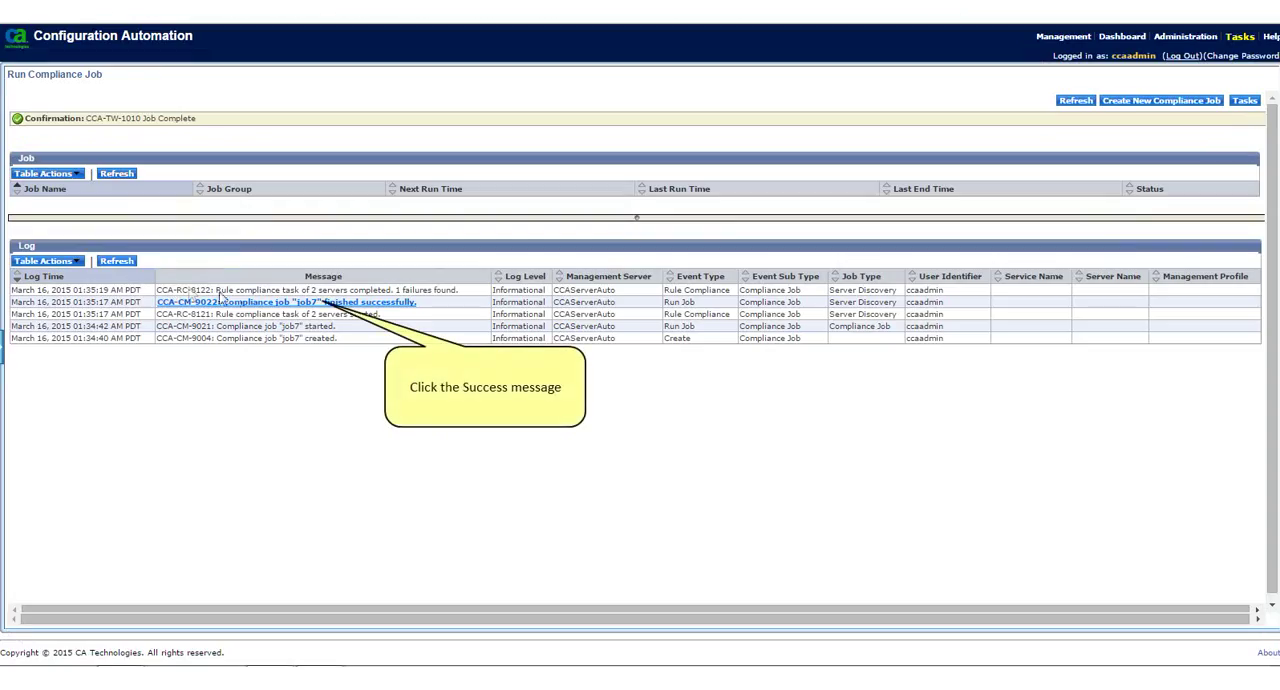
# Examine job7's rule compliance results in the tree, including the failed Information rule's details and remediation for chasr03cat1.ca.com
pyautogui.click(279, 303)
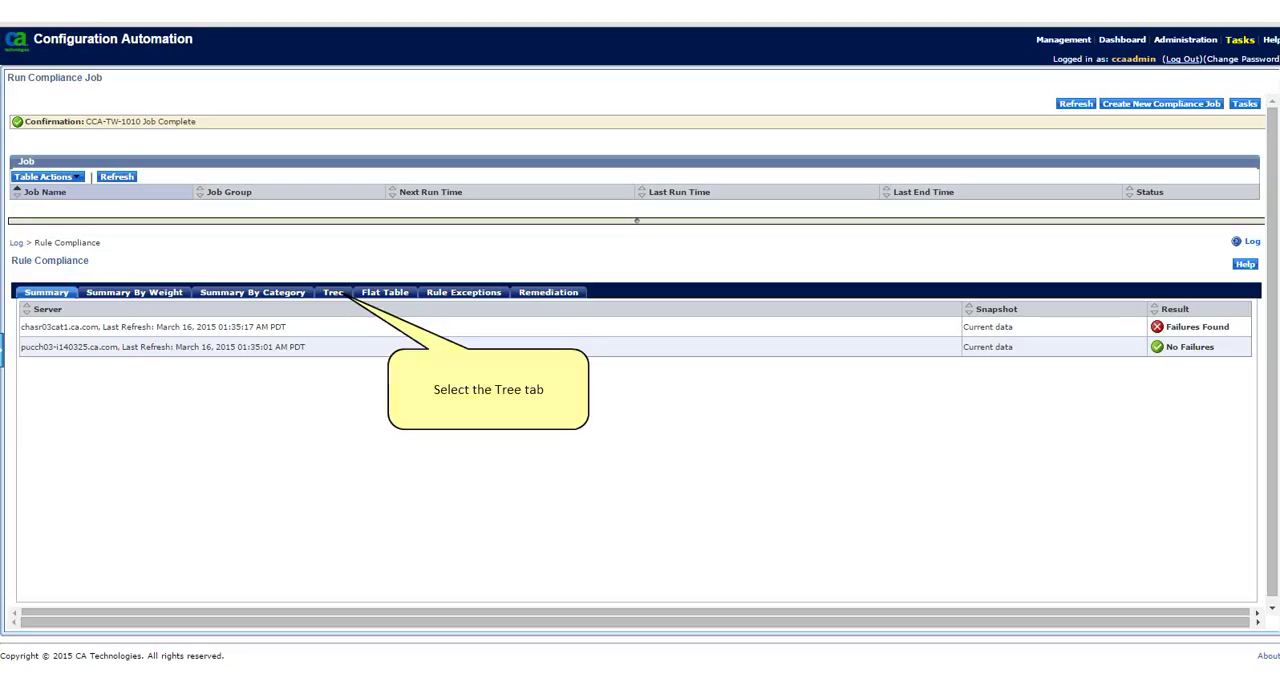
pyautogui.click(333, 293)
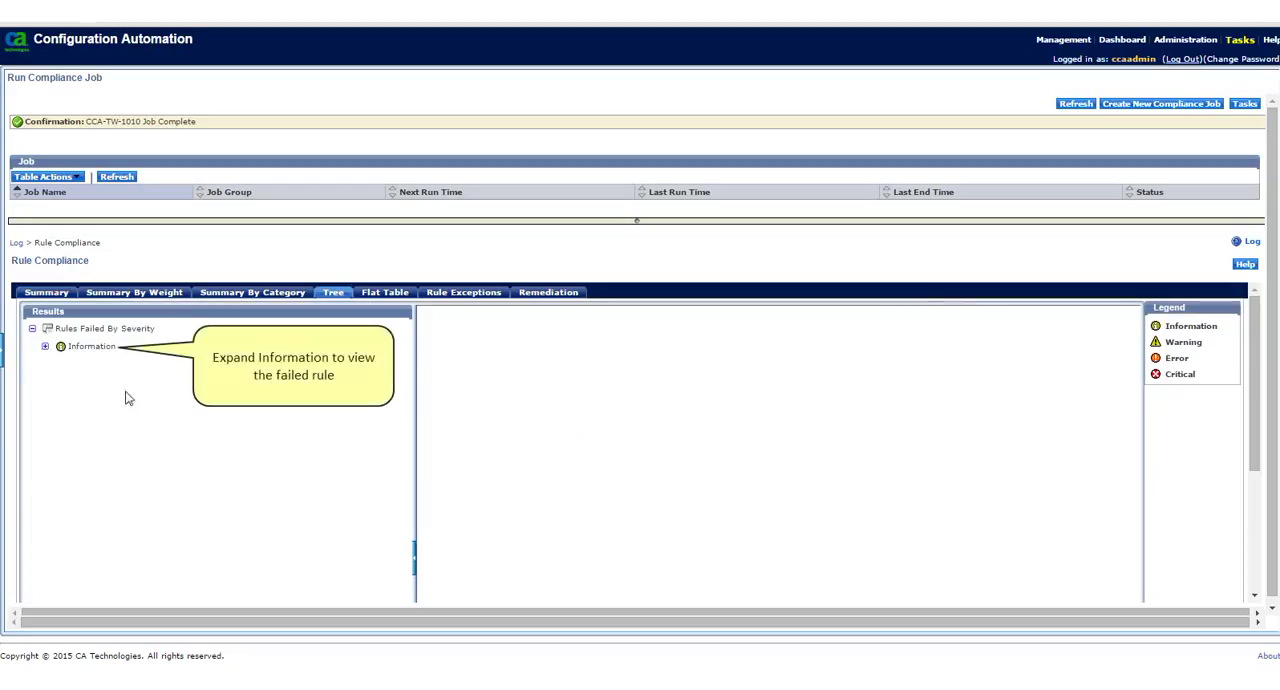
pyautogui.click(46, 347)
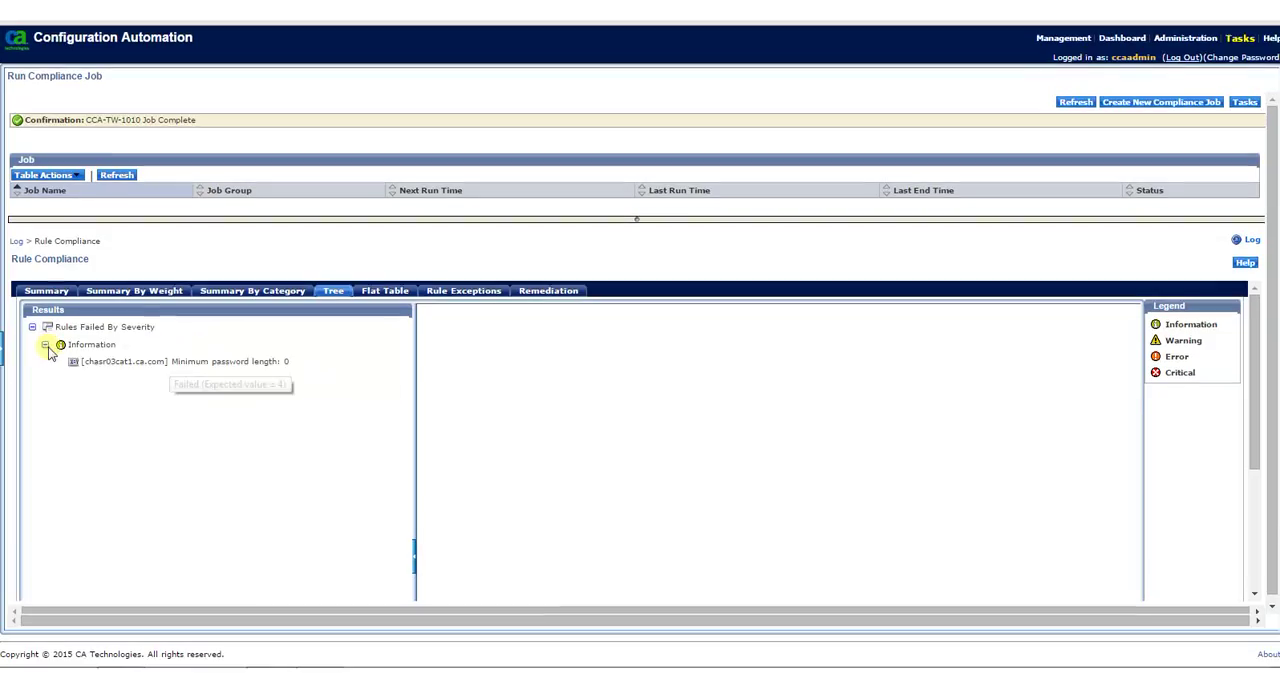
pyautogui.click(167, 366)
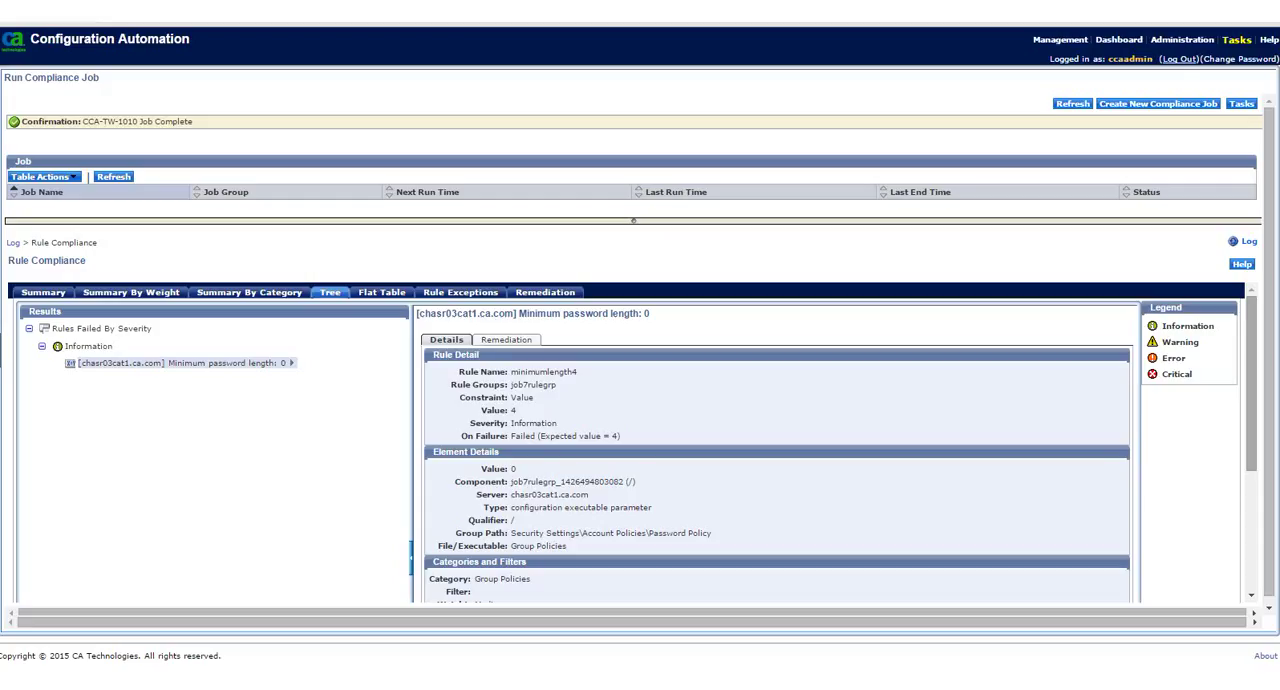
pyautogui.scroll(-1, 462, 358)
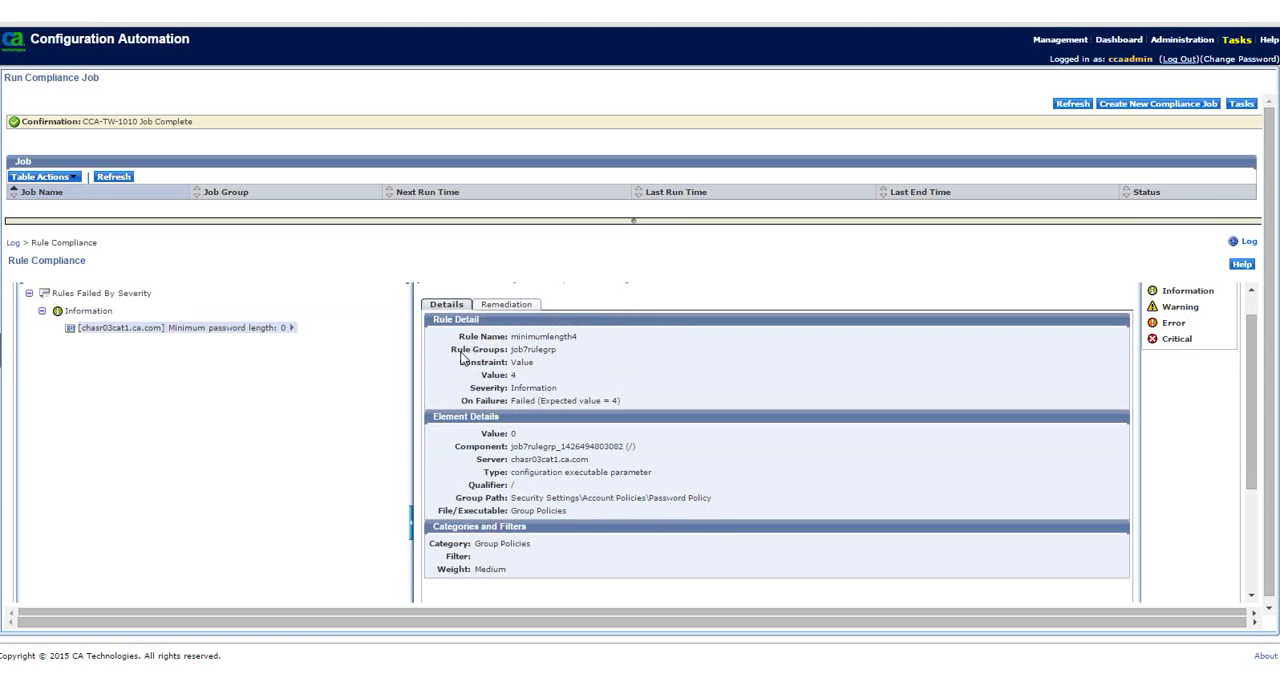
pyautogui.click(517, 305)
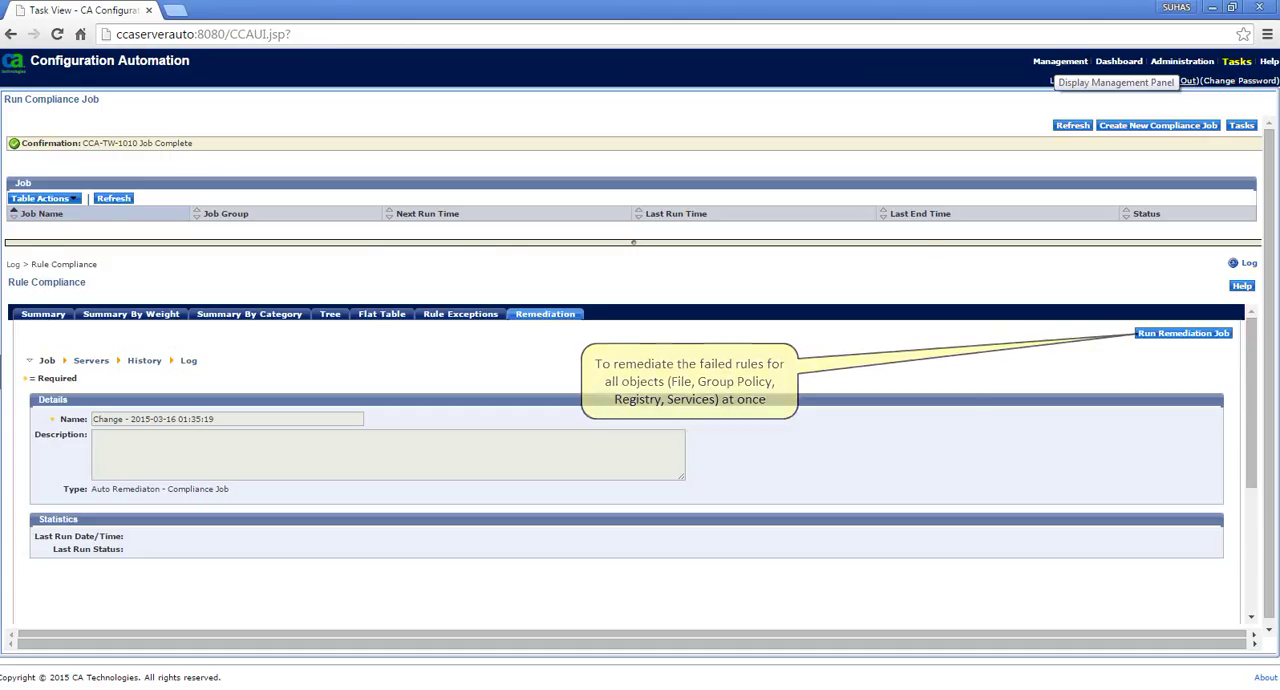
# Open the server-targeted Rule Compliance report template and choose chasr03cat1.ca.com and pucch03-i140325.ca.com as target servers
pyautogui.click(1060, 61)
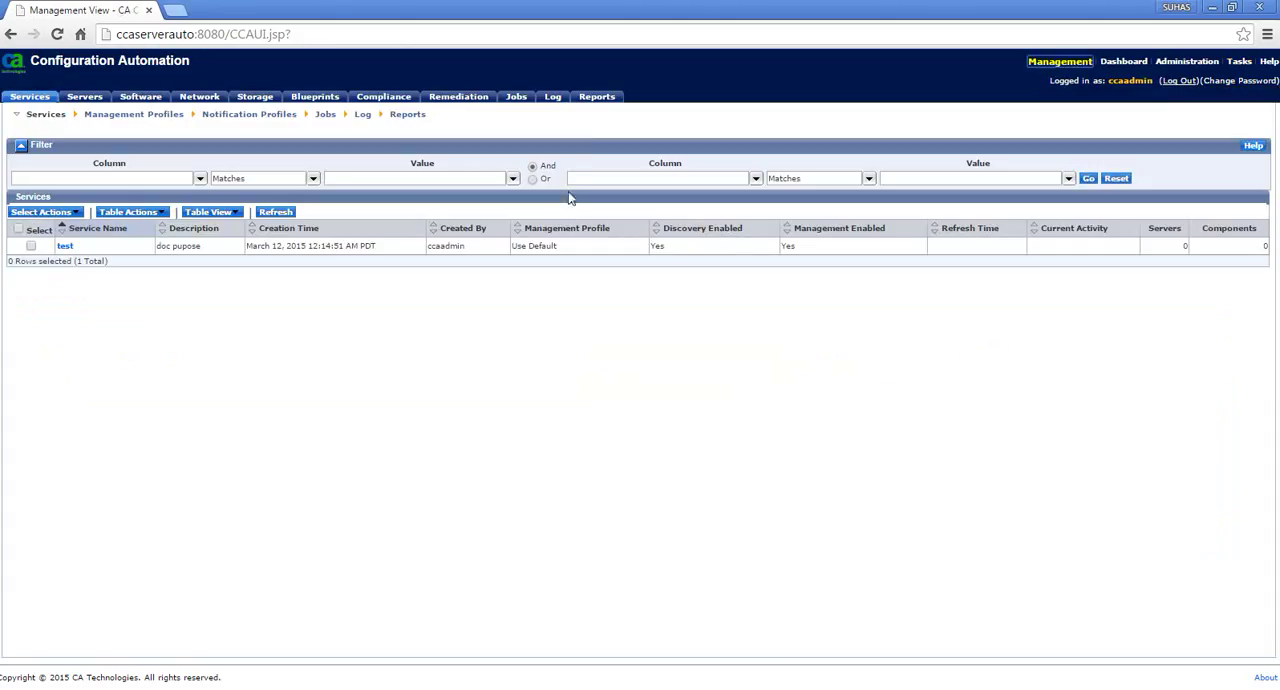
pyautogui.click(599, 96)
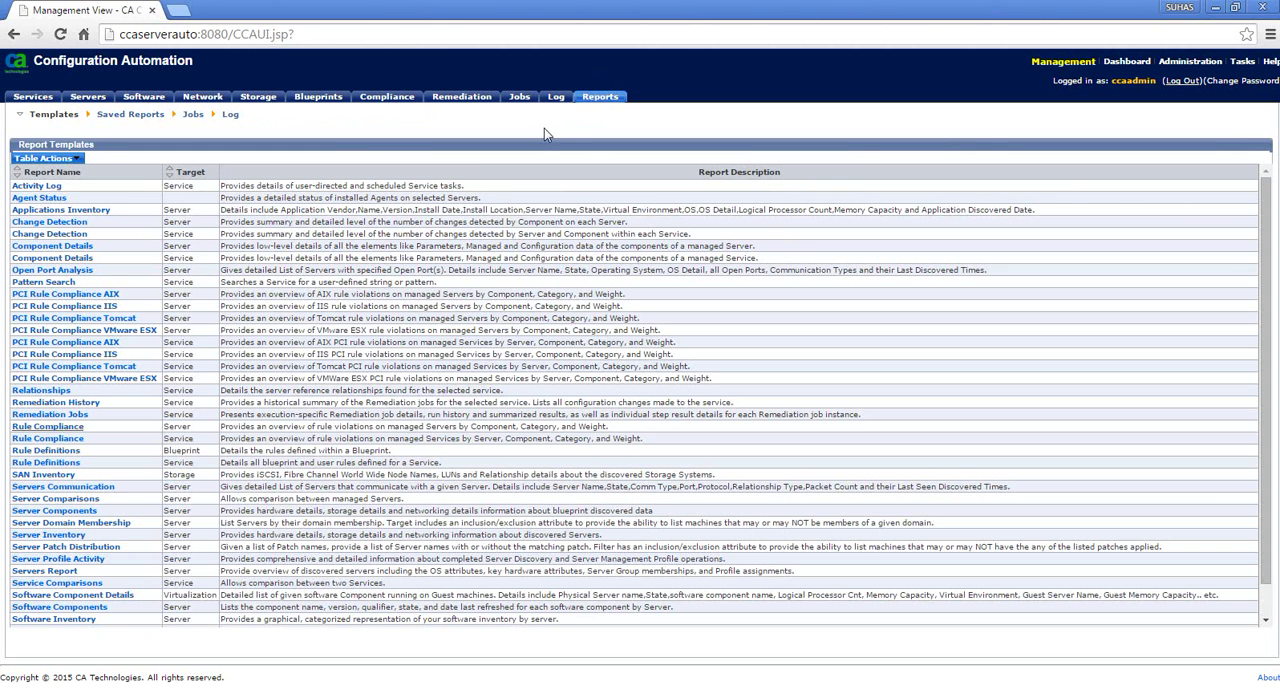
pyautogui.click(79, 428)
pyautogui.click(38, 569)
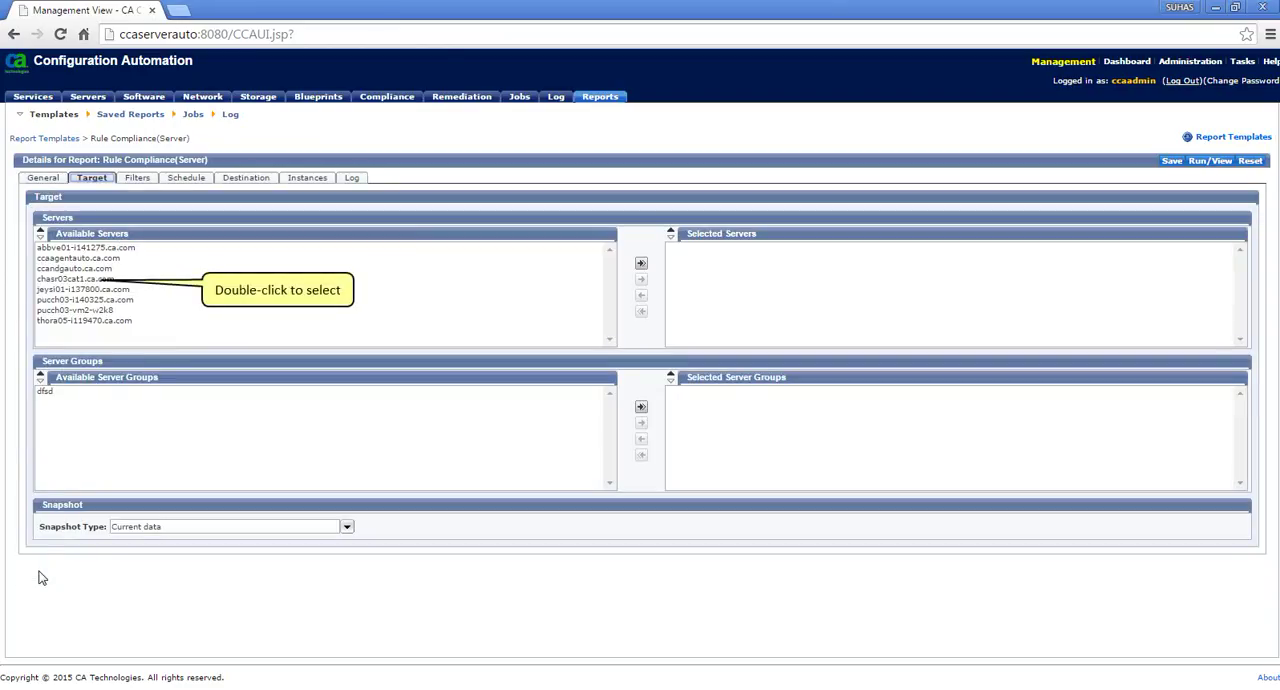
pyautogui.doubleClick(46, 280)
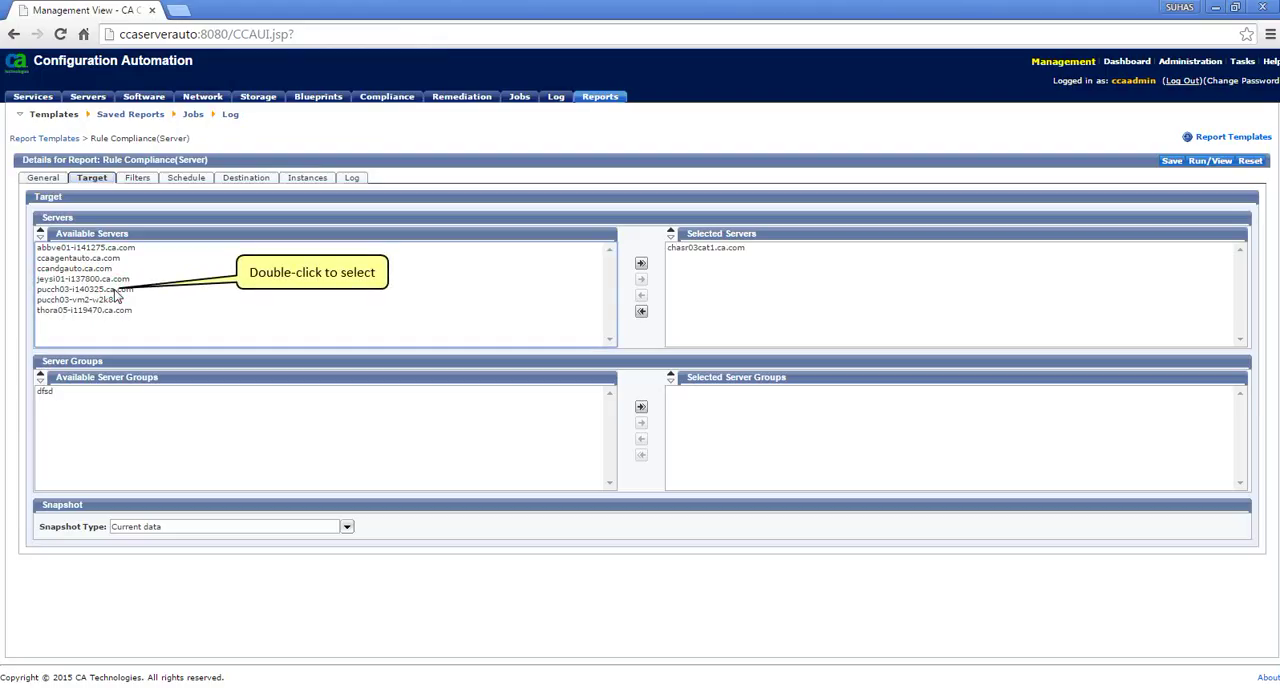
# Filter the report's rule criteria to Information severity and the job7rulegrp rule group
pyautogui.click(136, 177)
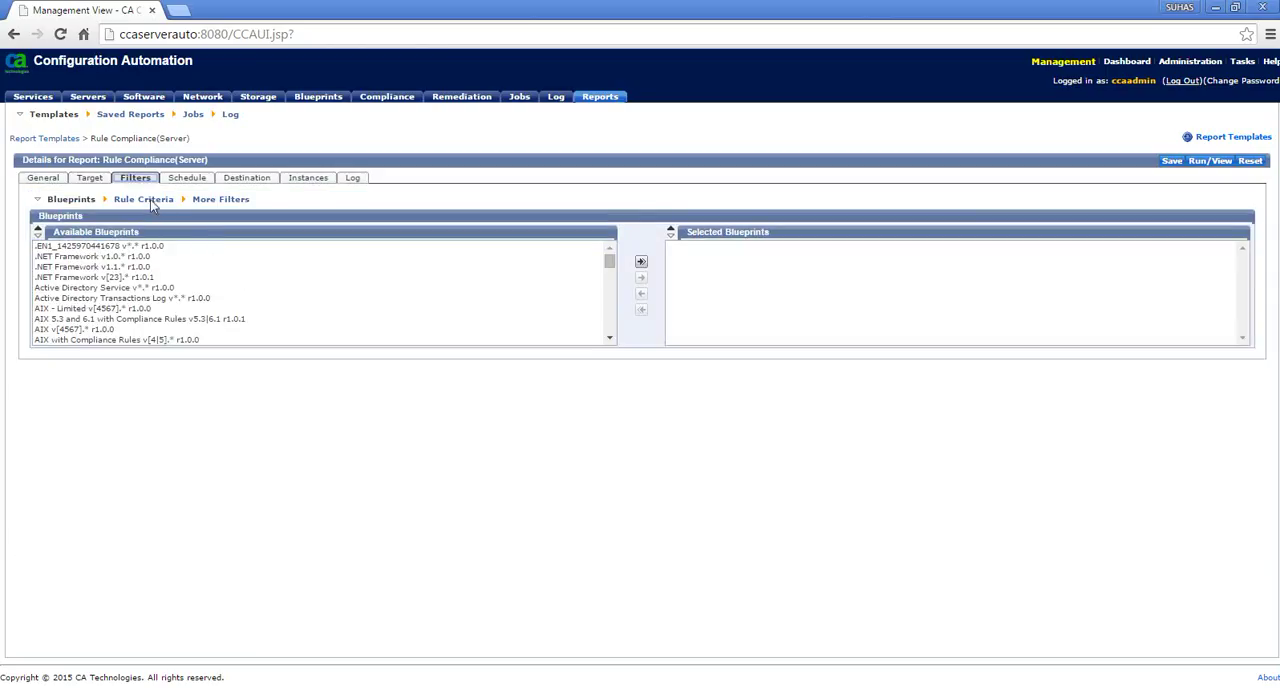
pyautogui.click(150, 199)
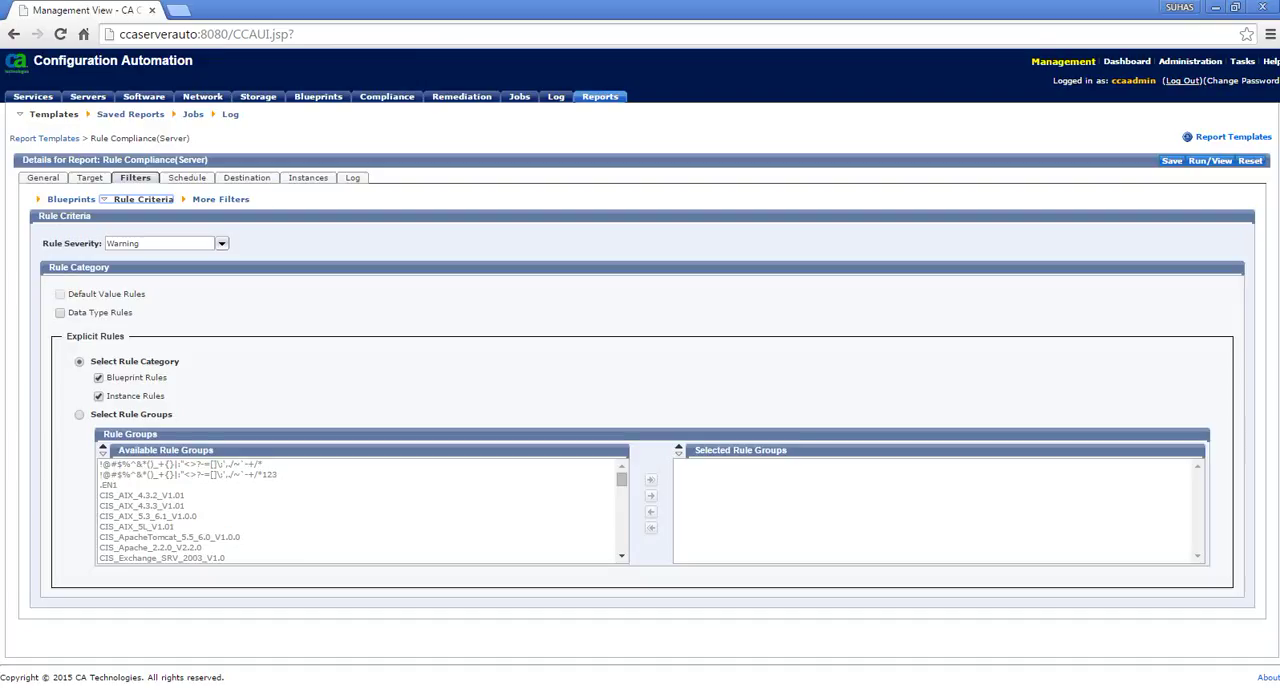
pyautogui.click(221, 243)
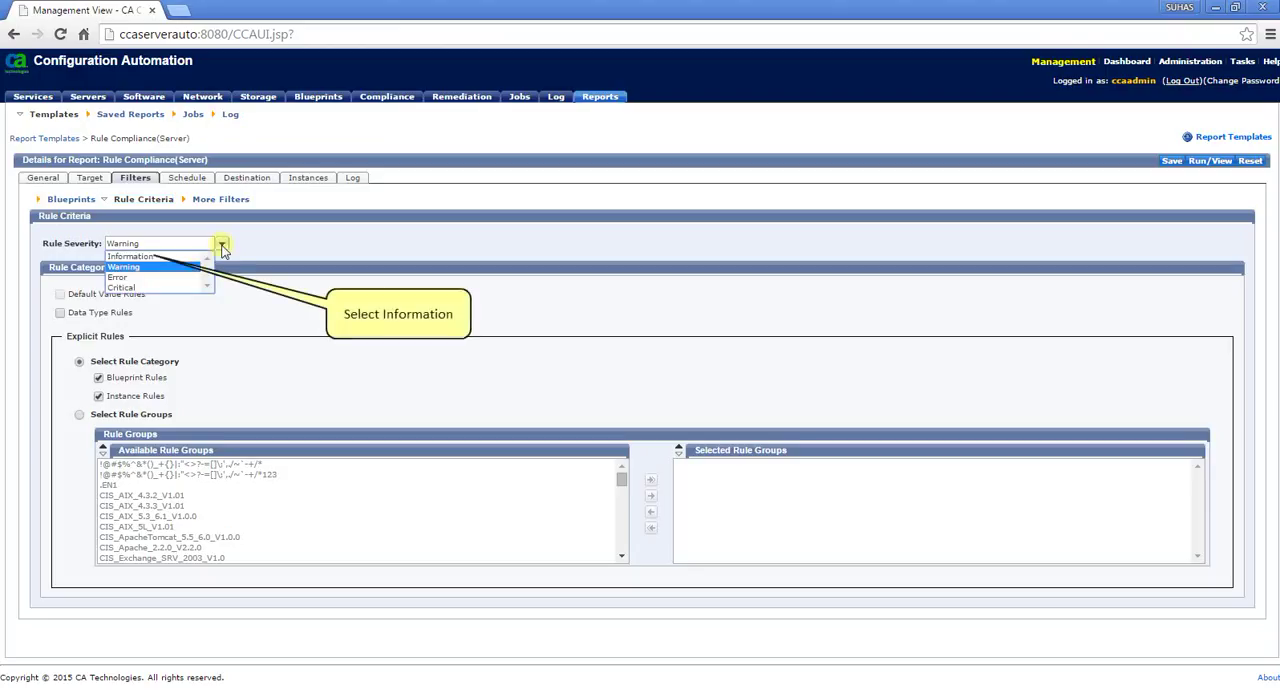
pyautogui.click(126, 256)
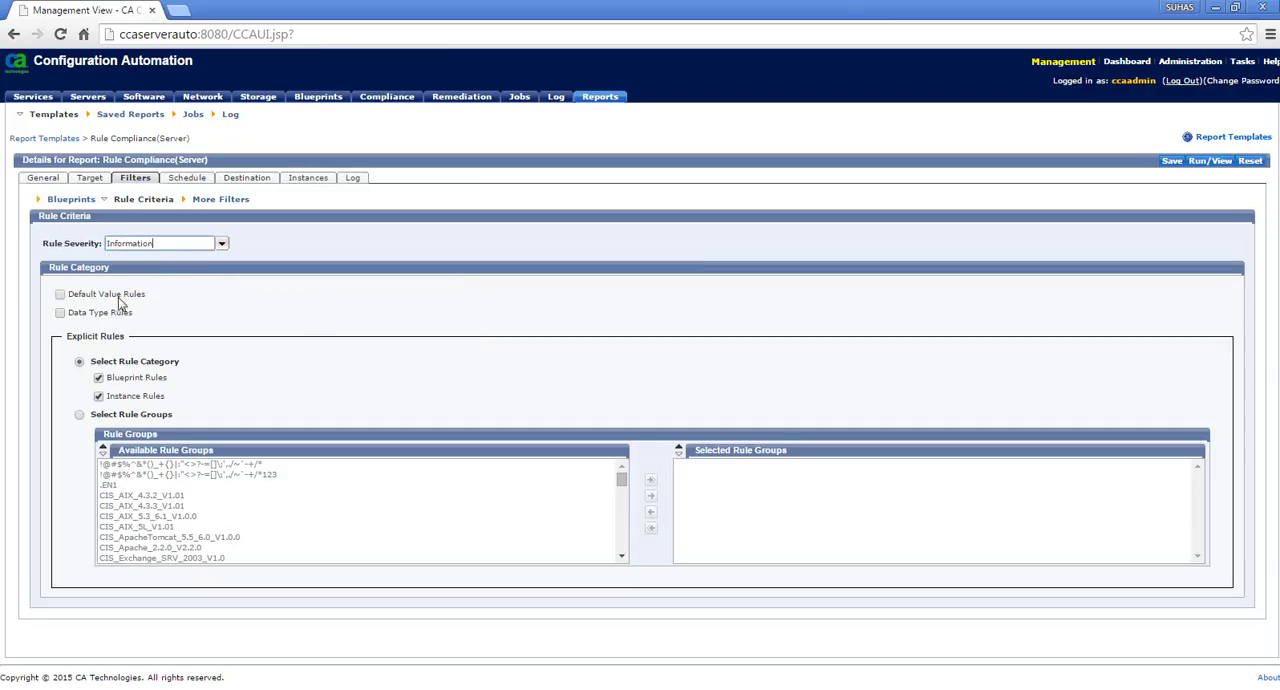
pyautogui.click(79, 414)
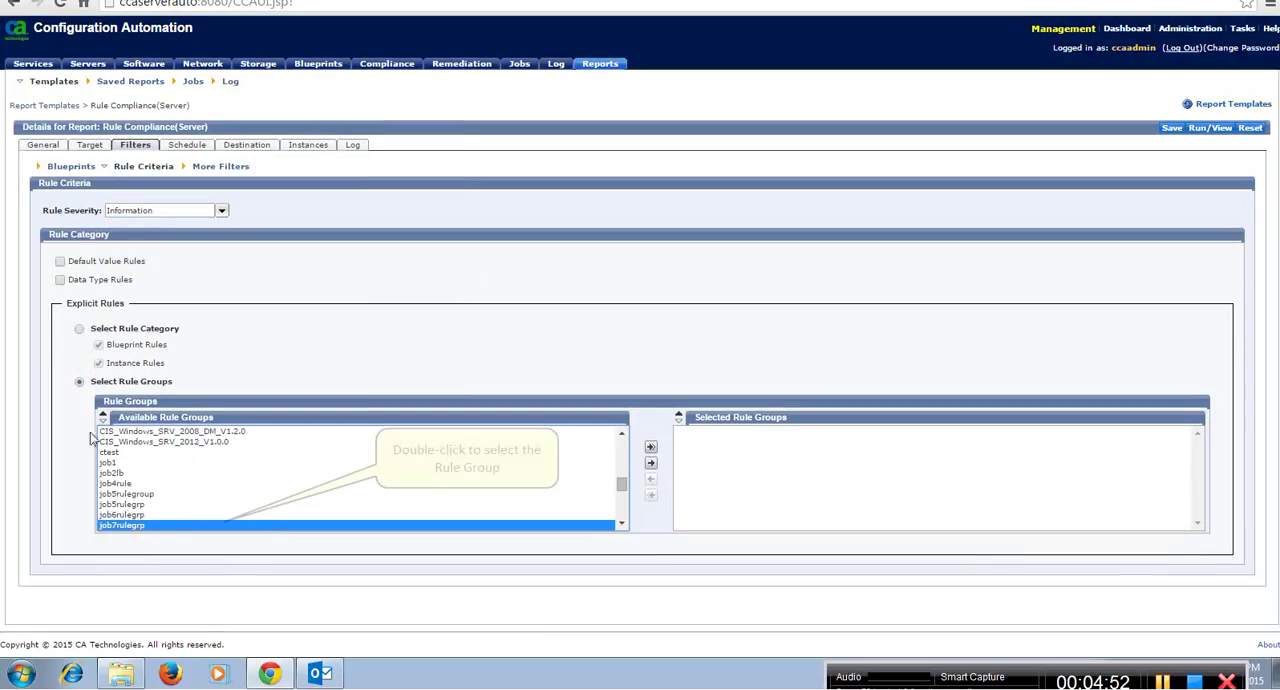
pyautogui.doubleClick(136, 527)
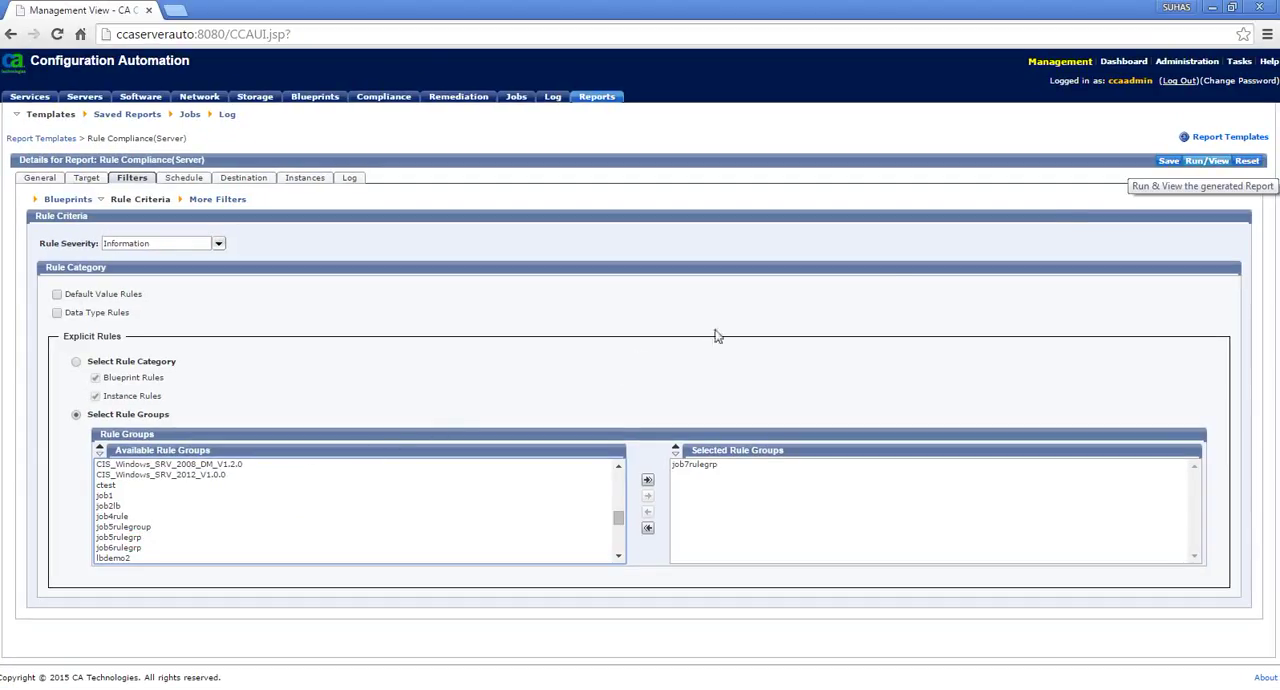
# Run the Rule Compliance(Server) report and view its second page with the per-server rule results
pyautogui.click(1215, 163)
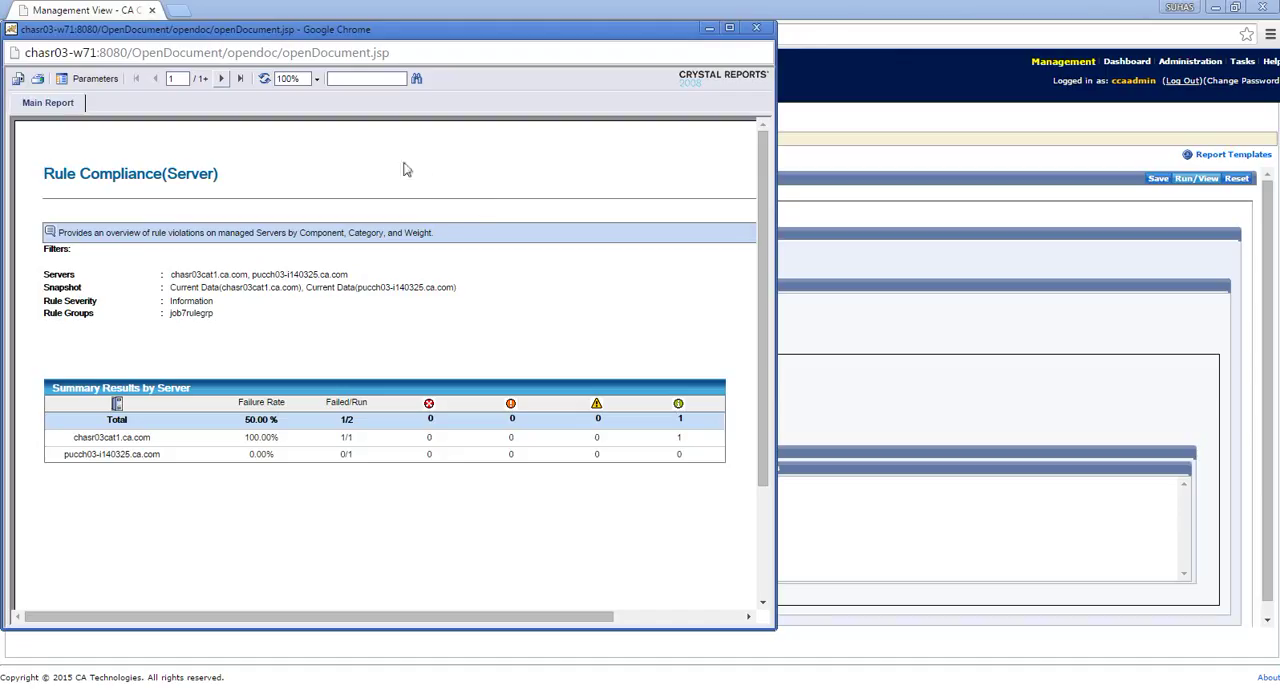
pyautogui.click(224, 79)
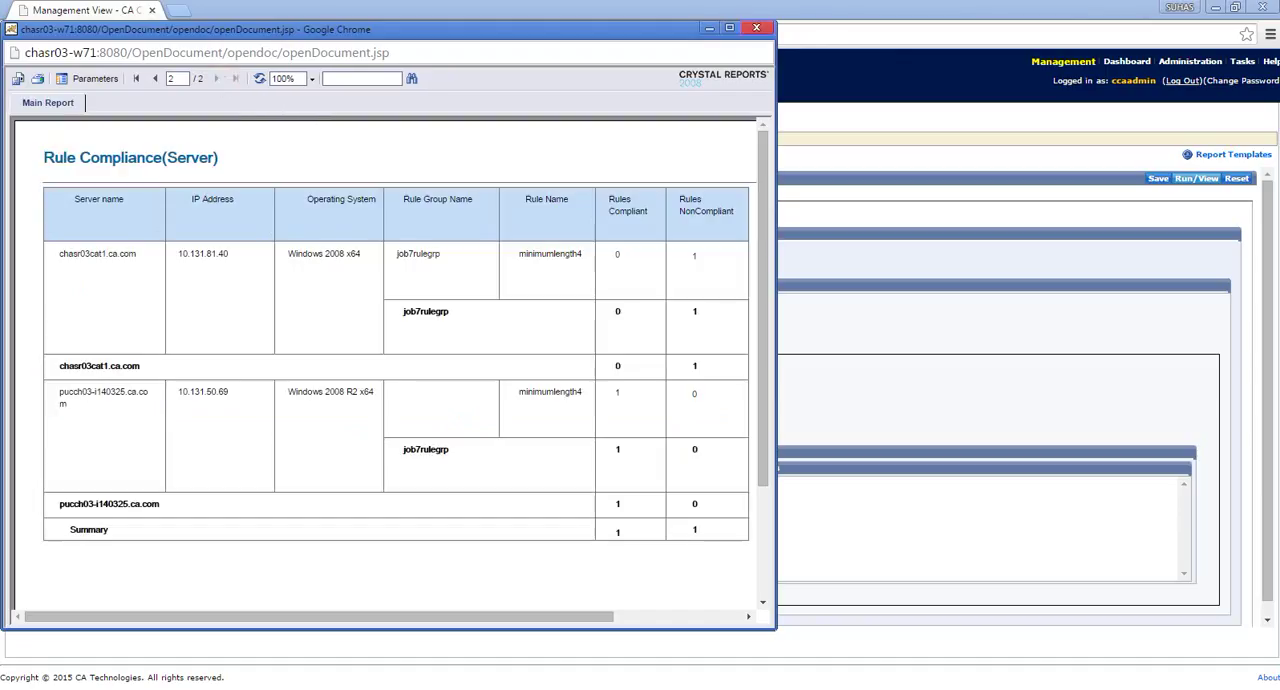